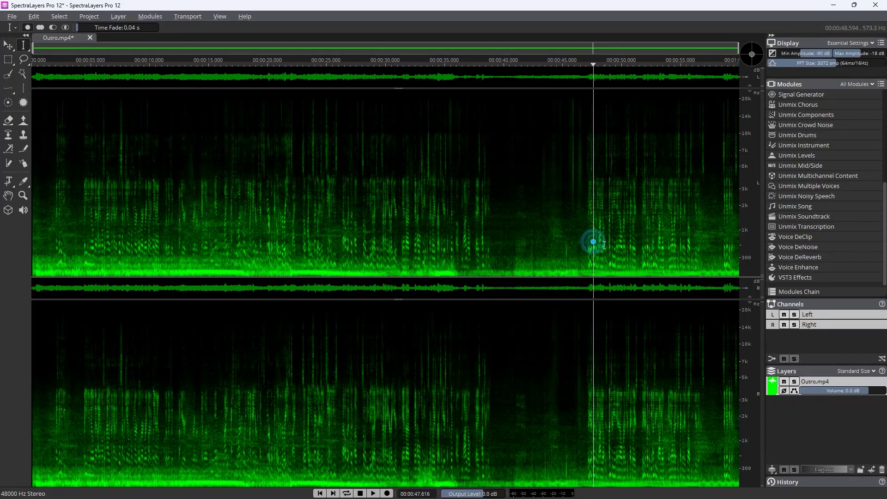
# Apply Voice DeNoise at 100% reduction to a short selection around 0:49–0:50 of Outro.mp4
pyautogui.press('space')
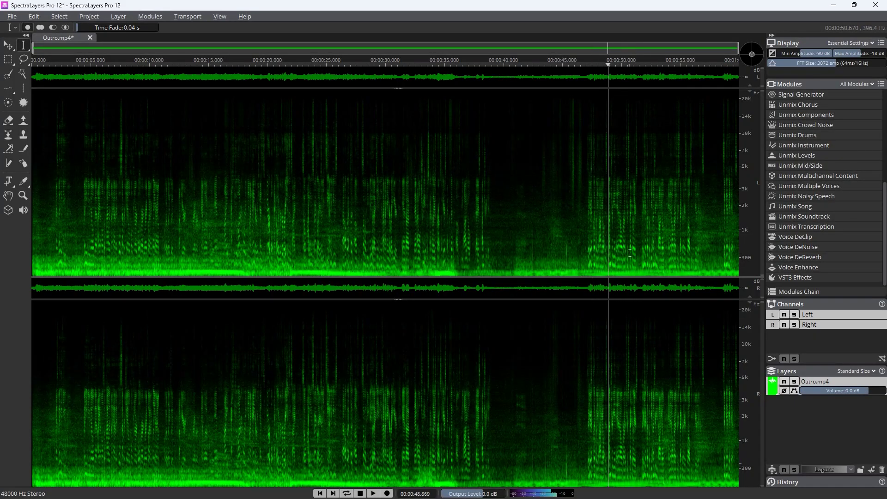
pyautogui.moveTo(639, 251); pyautogui.dragTo(612, 251)
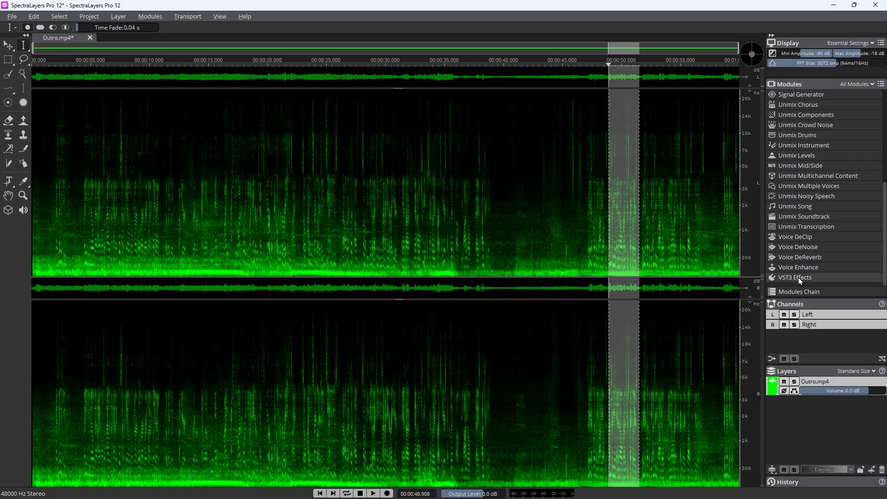
pyautogui.click(804, 249)
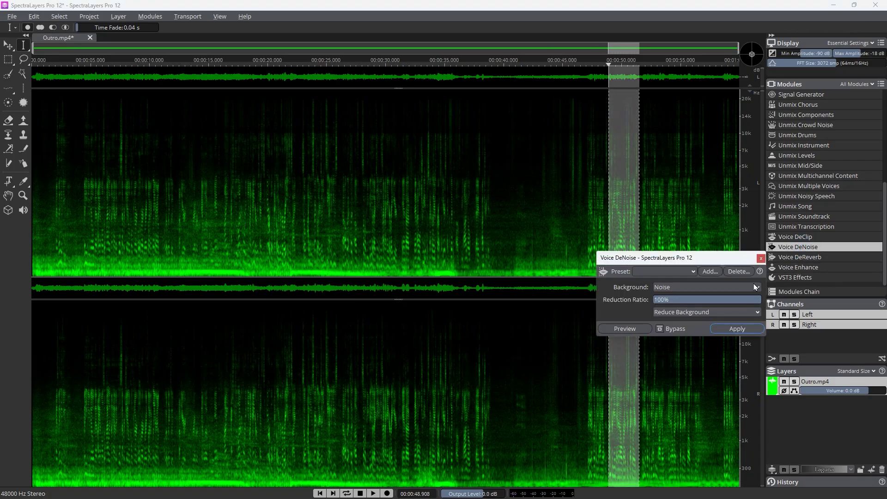
pyautogui.click(736, 328)
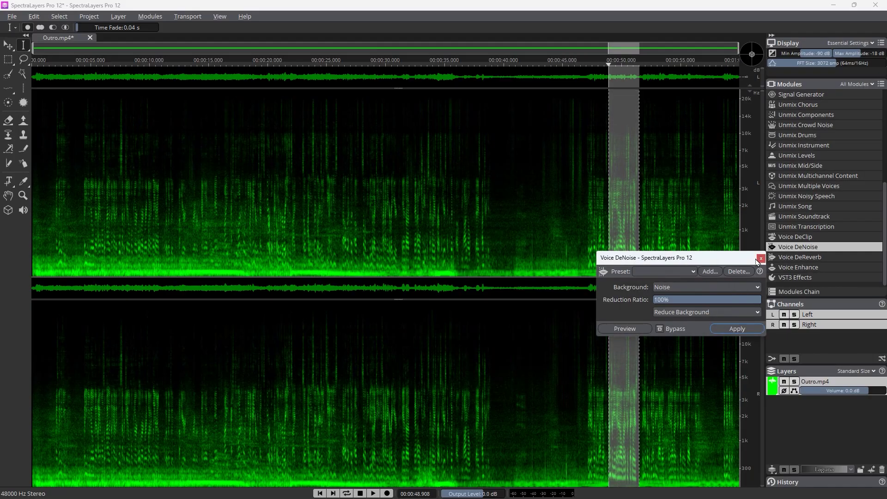
pyautogui.click(760, 258)
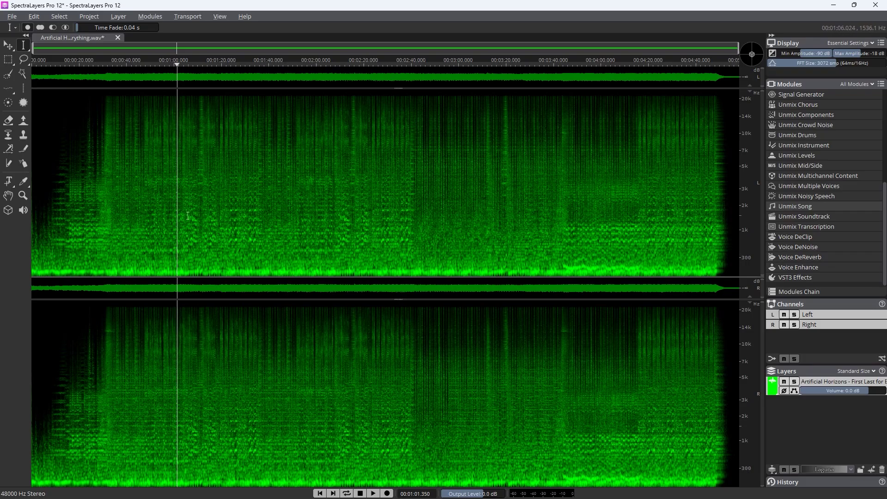
pyautogui.press('space')
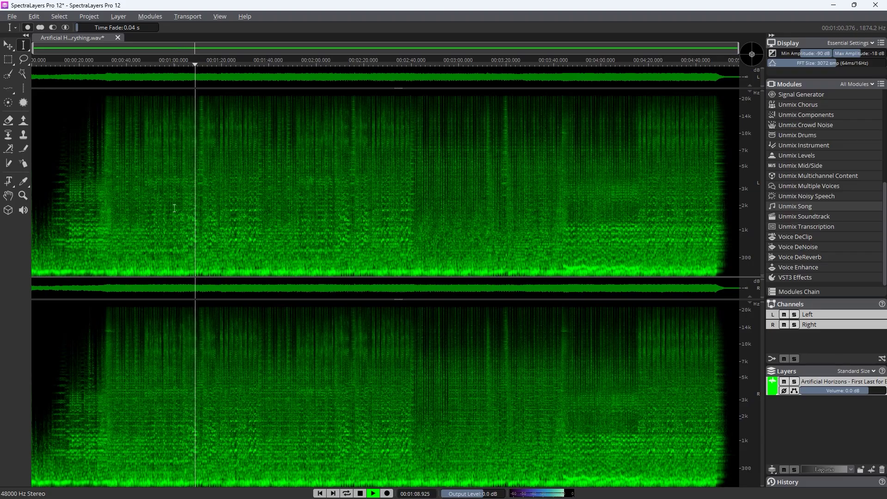
pyautogui.press('space')
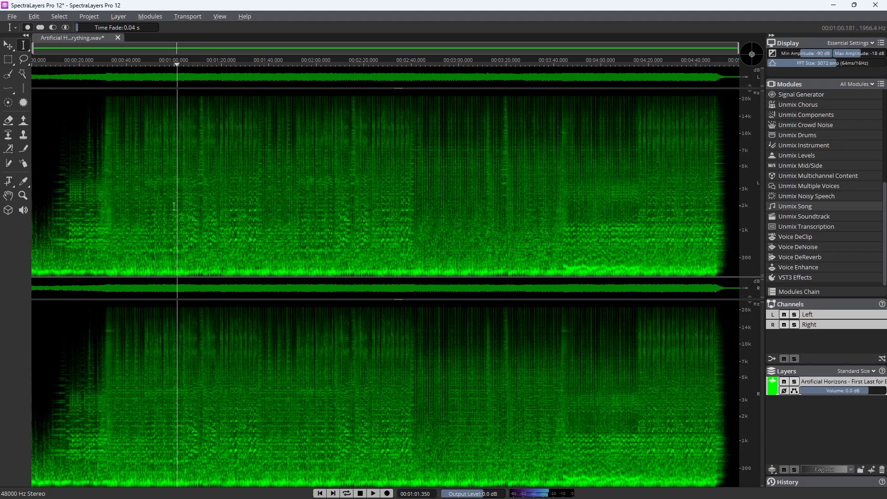
pyautogui.moveTo(173, 206); pyautogui.dragTo(204, 205)
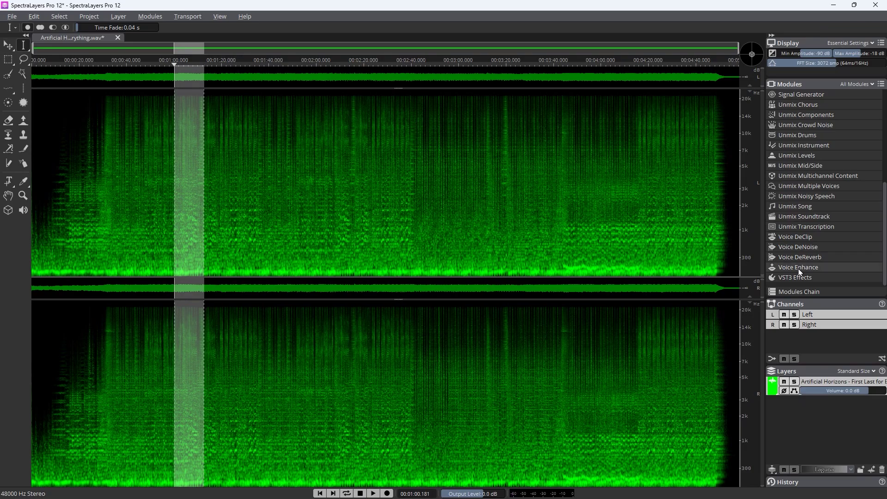
pyautogui.click(175, 212)
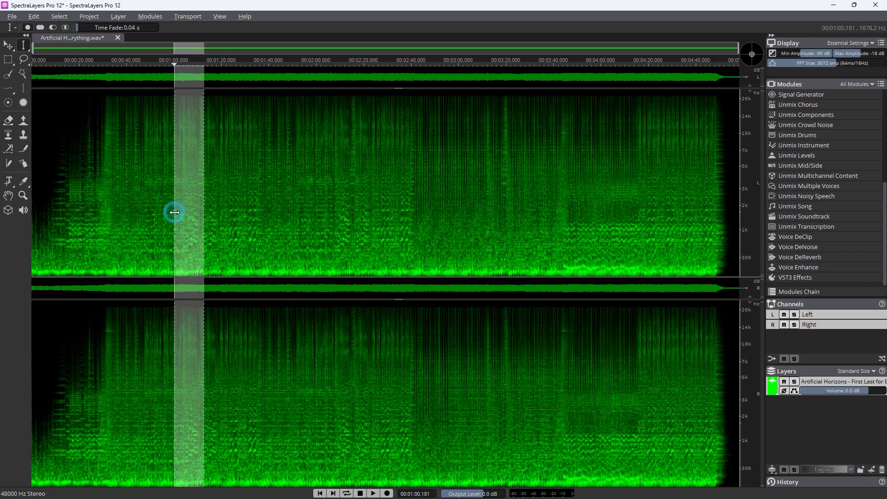
pyautogui.click(157, 231)
pyautogui.click(172, 211)
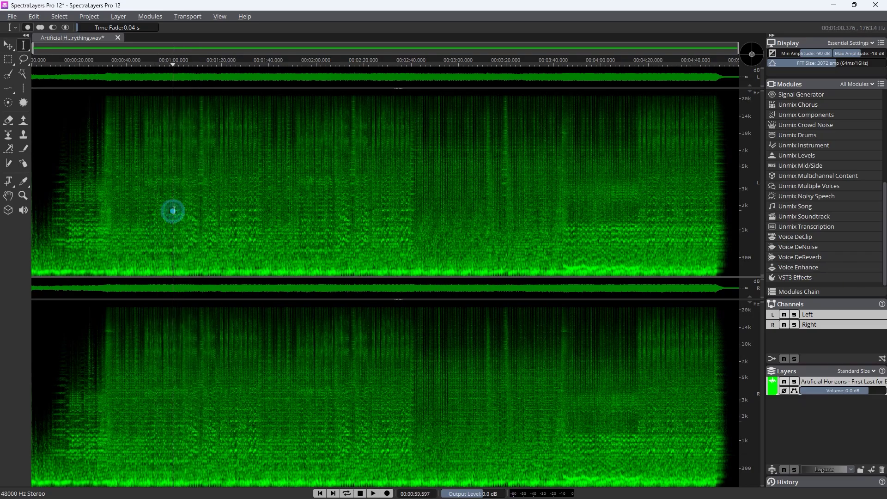
# Run Unmix Song with Guitar, Piano and Sax & Brass added to the extracted stems
pyautogui.click(793, 206)
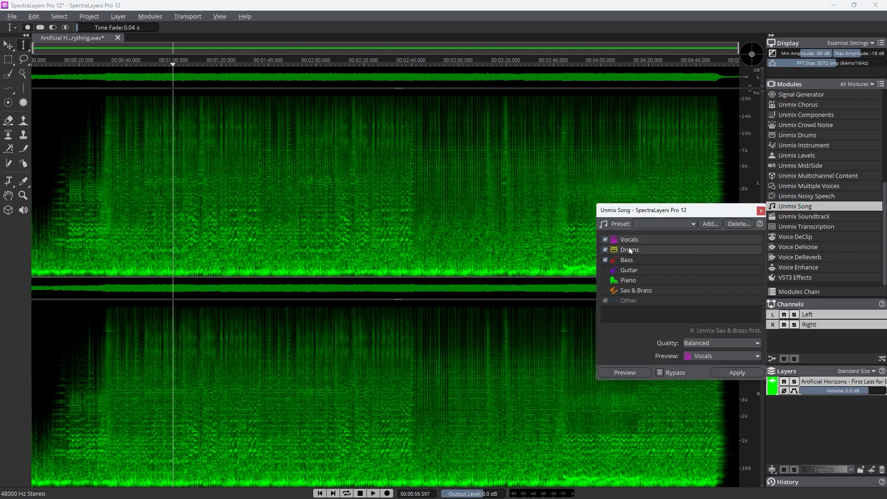
pyautogui.click(693, 224)
pyautogui.click(694, 224)
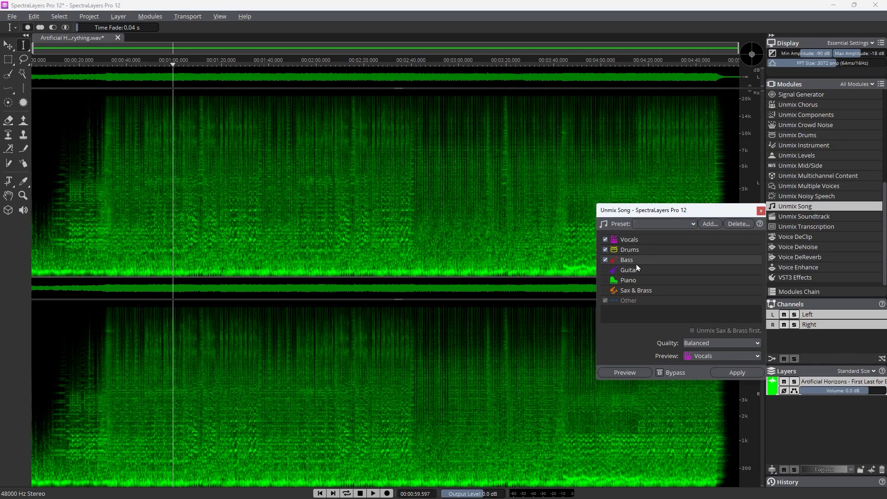
pyautogui.click(605, 270)
pyautogui.click(605, 280)
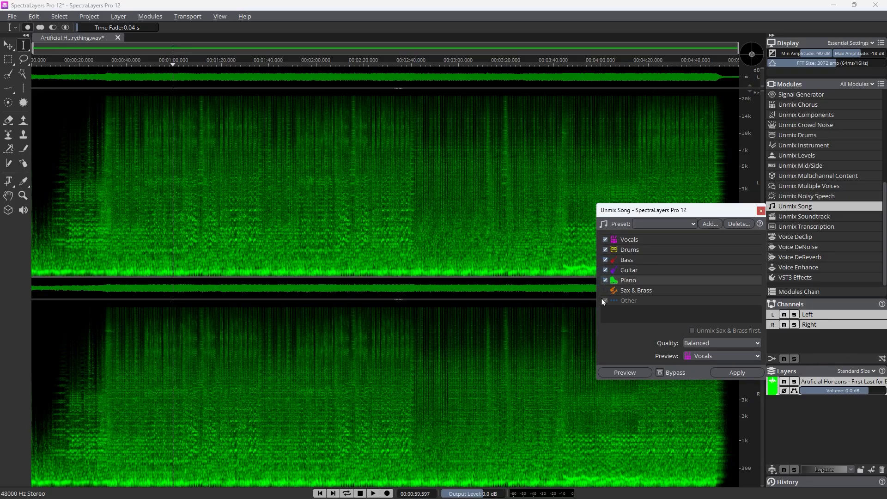
pyautogui.click(605, 290)
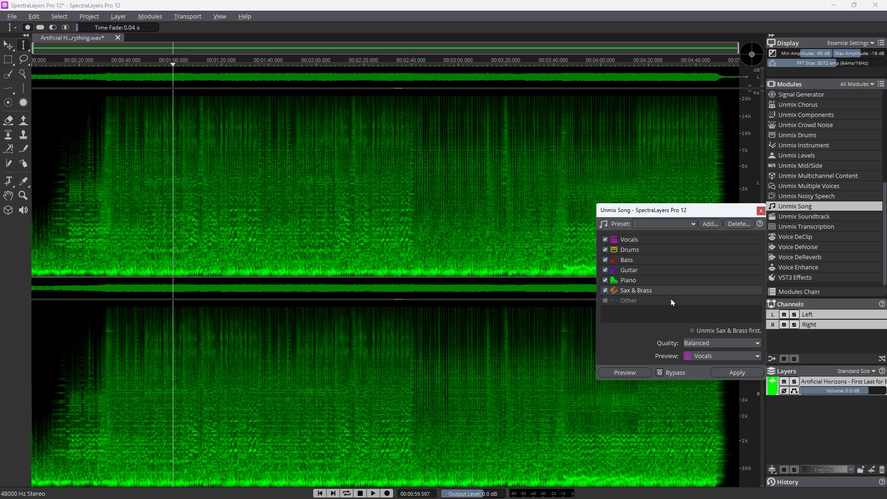
pyautogui.click(728, 375)
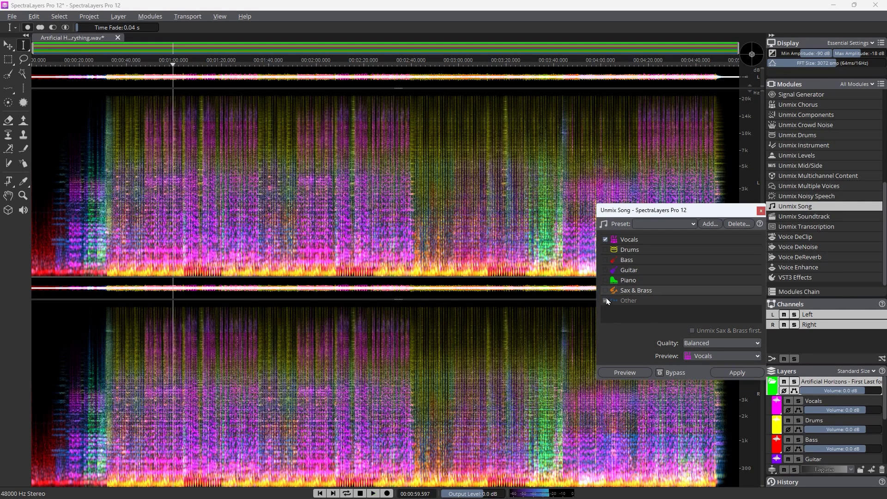
pyautogui.click(761, 212)
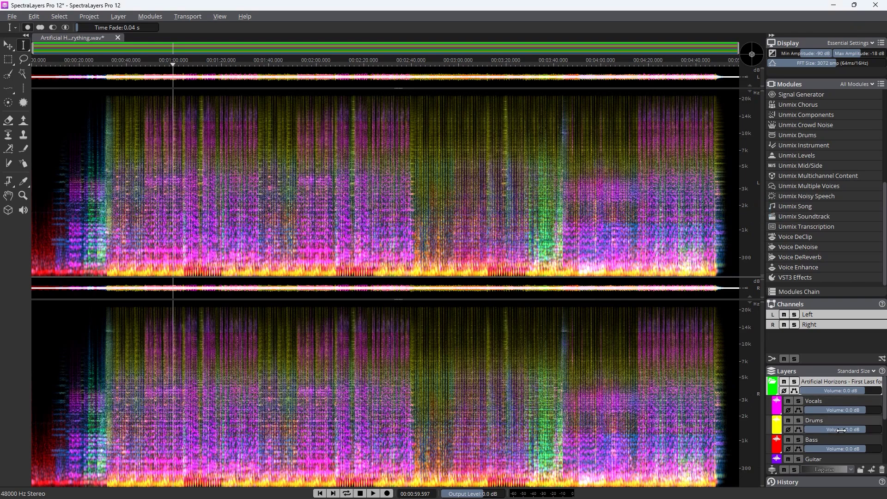
# Solo the Vocals layer and play it back alone
pyautogui.scroll(-3, 841, 430)
pyautogui.scroll(3, 840, 430)
pyautogui.scroll(-3, 841, 430)
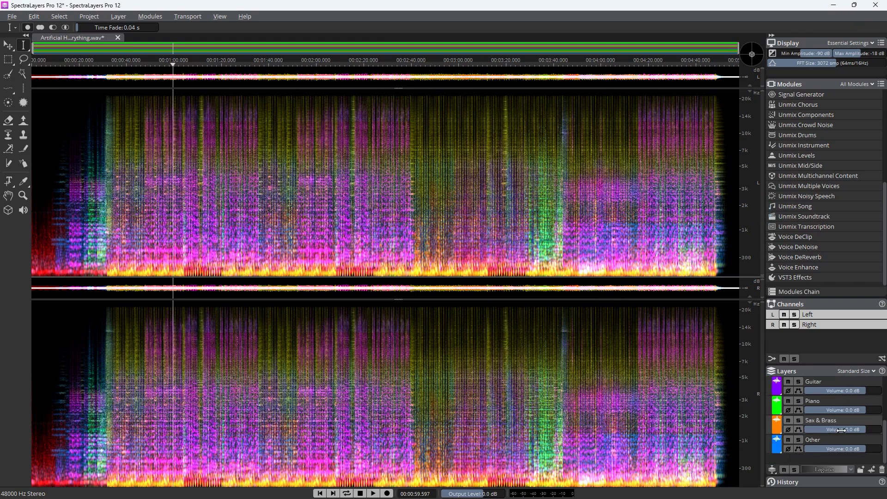
pyautogui.scroll(3, 840, 430)
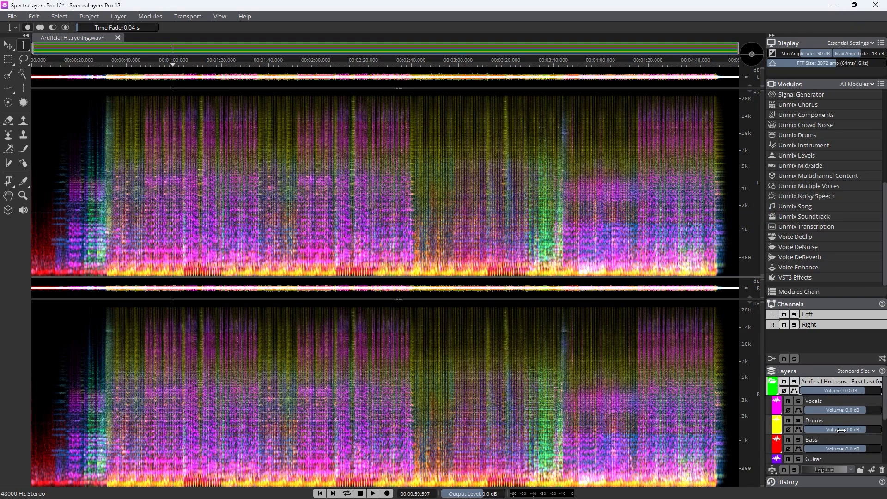
pyautogui.click(798, 401)
pyautogui.press('space')
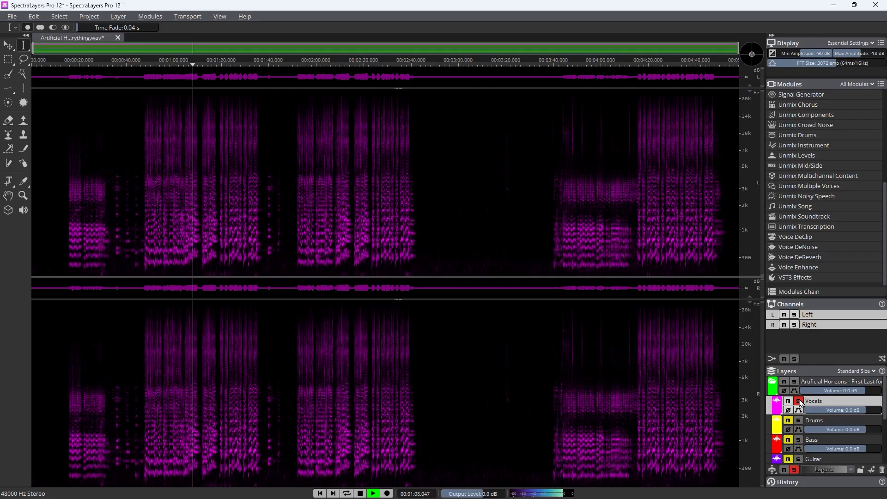
# Select the vocals from about 1:12 to 1:18 and preview Unmix Chorus's Lead Vocals
pyautogui.press('space')
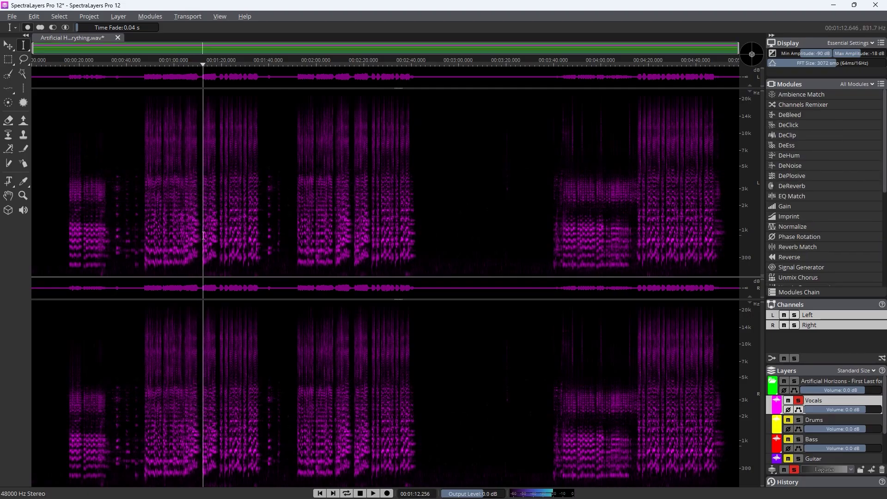
pyautogui.moveTo(202, 236); pyautogui.dragTo(215, 239)
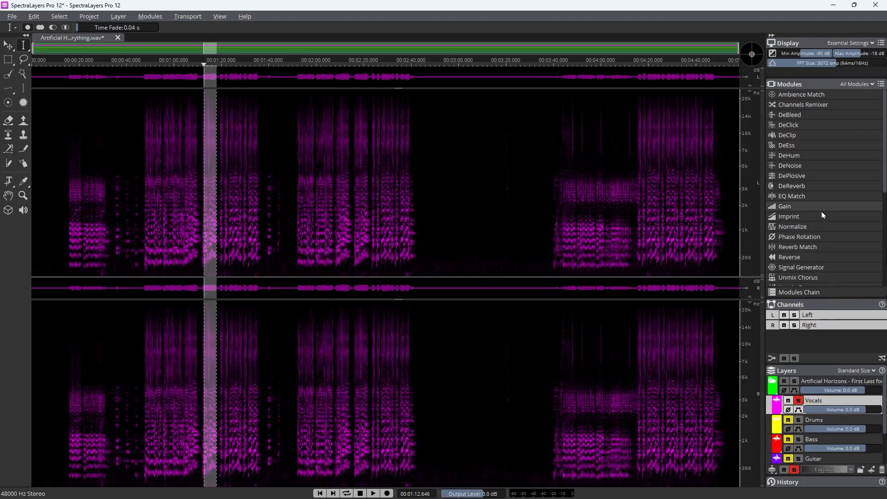
pyautogui.scroll(-3, 809, 245)
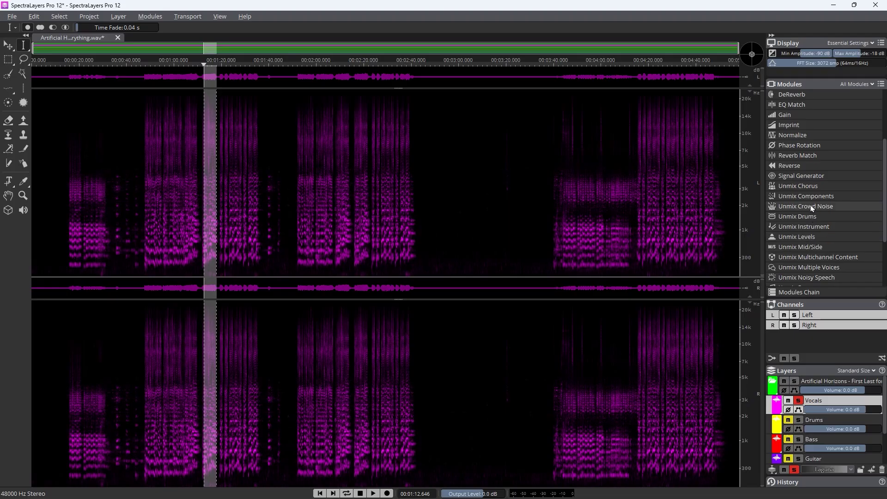
pyautogui.click(811, 187)
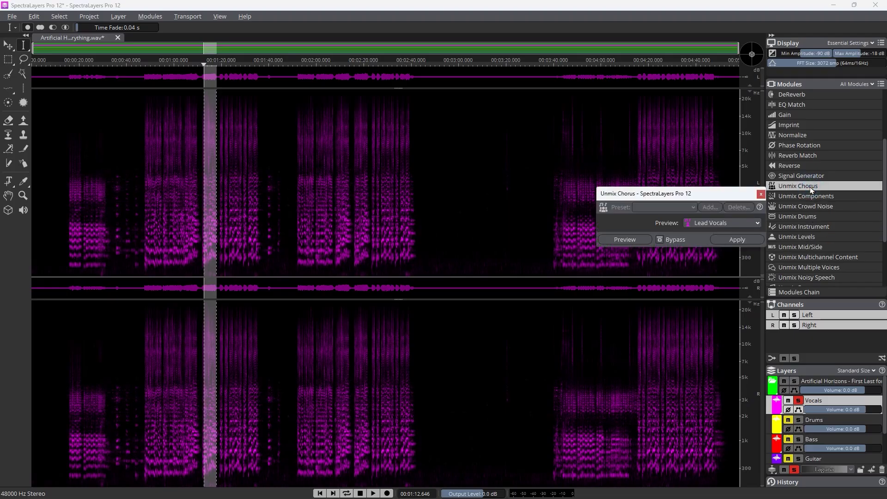
pyautogui.click(640, 240)
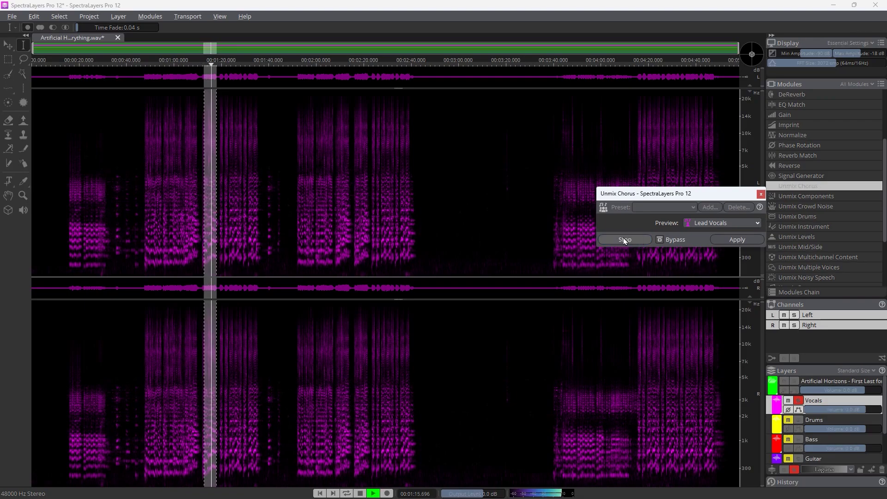
pyautogui.click(624, 239)
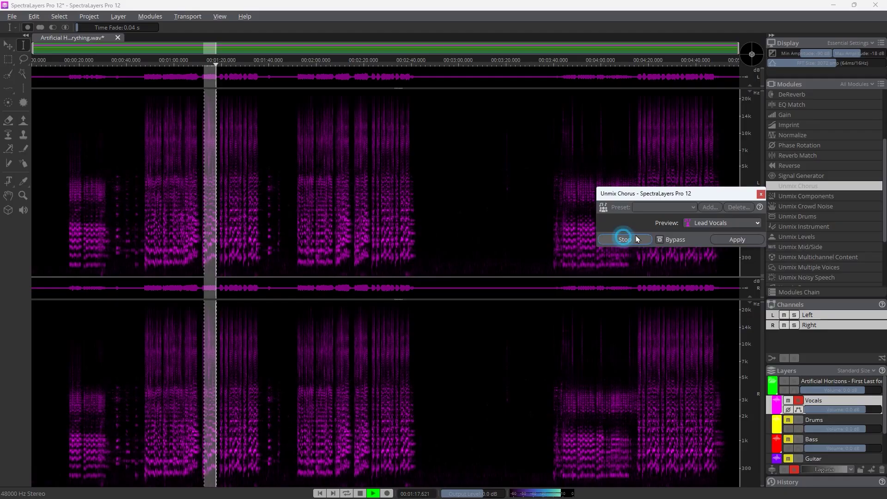
# Switch the Unmix Chorus preview to Backing Vocals and listen to it
pyautogui.click(734, 223)
pyautogui.click(730, 243)
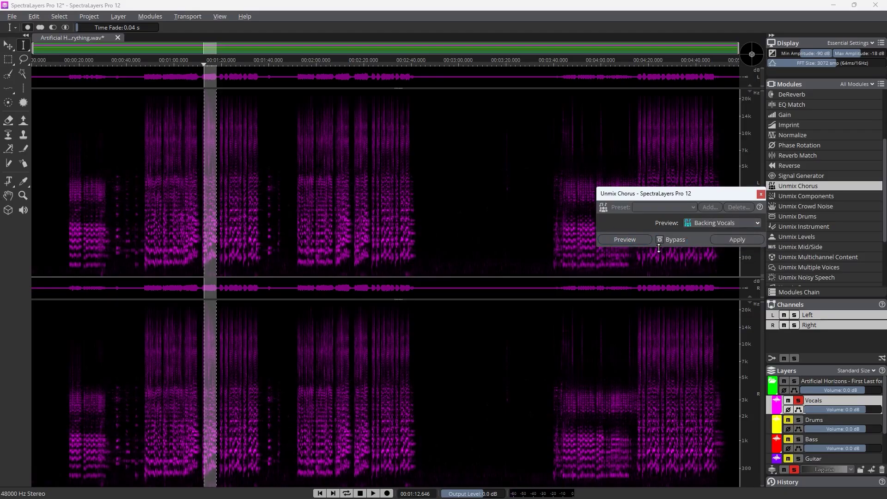
pyautogui.click(624, 241)
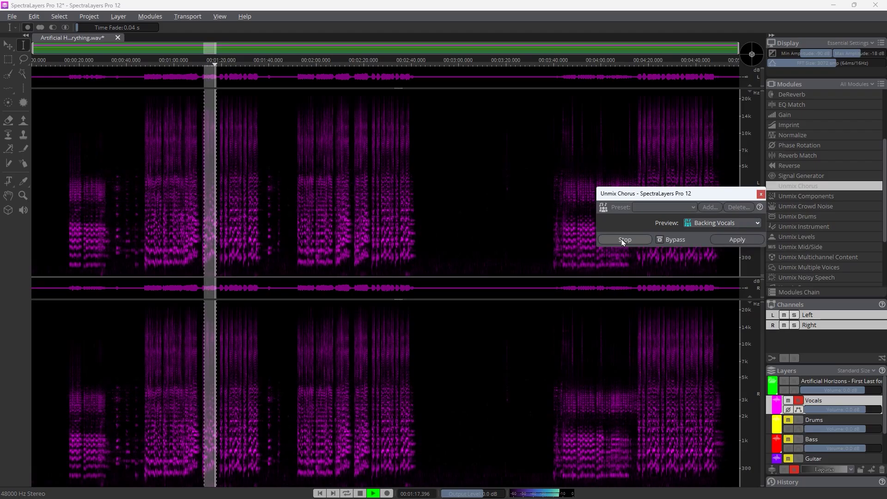
pyautogui.click(623, 241)
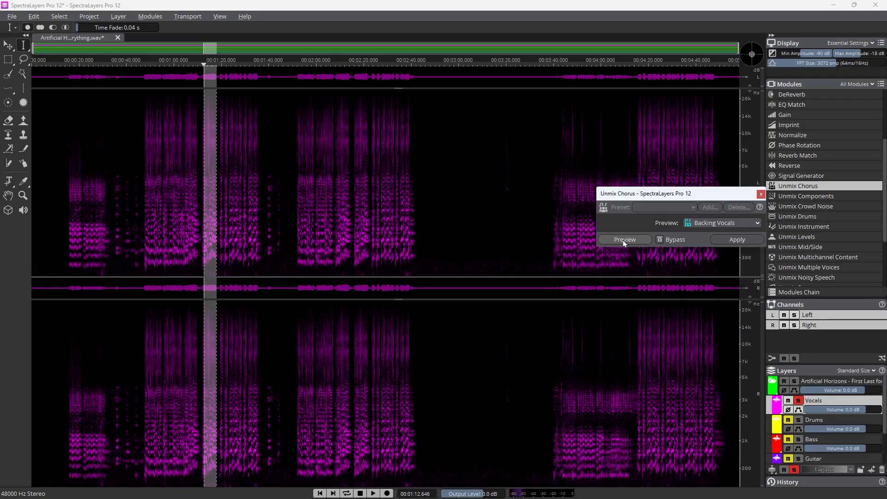
# Compare the Backing Vocals preview with bypass on, then listen to it again
pyautogui.click(659, 240)
pyautogui.click(642, 241)
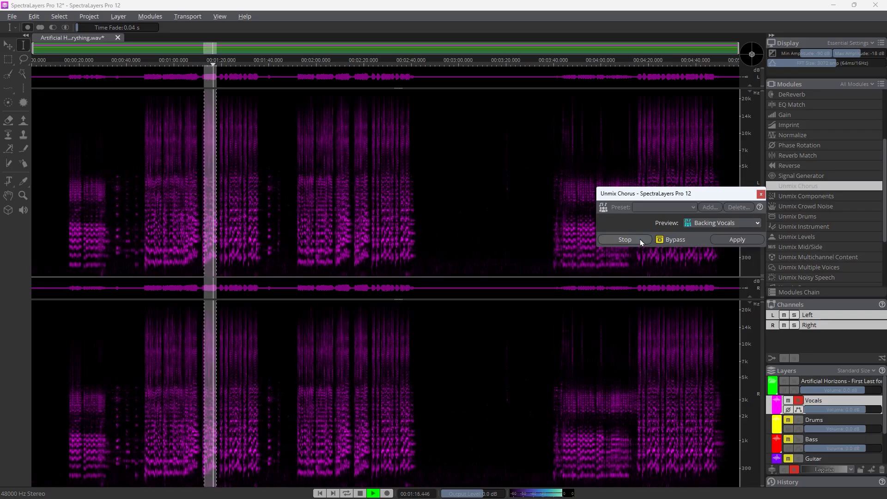
pyautogui.click(640, 241)
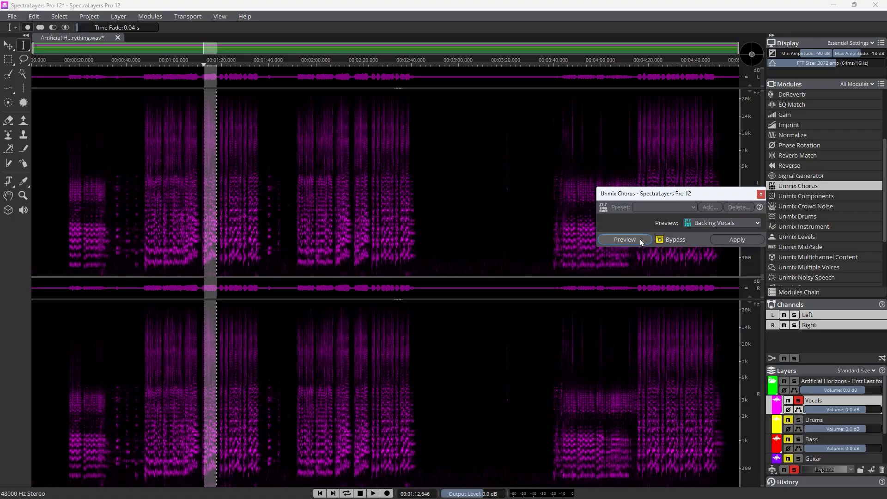
pyautogui.click(640, 242)
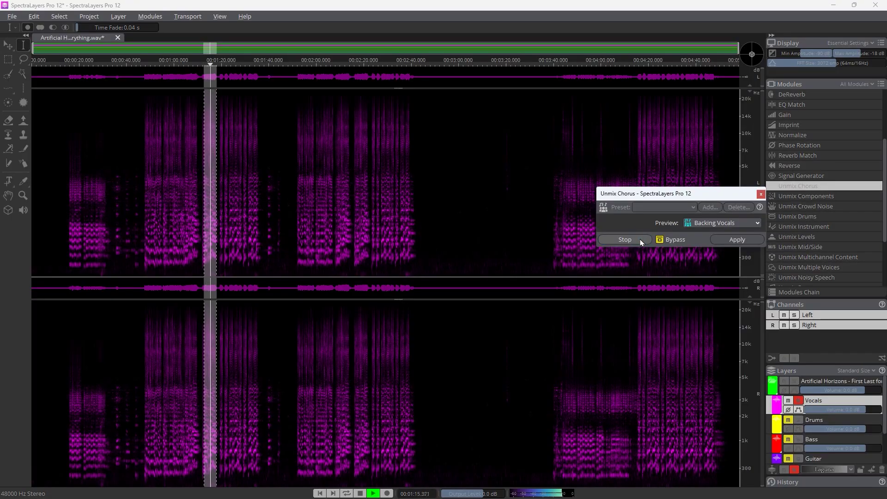
pyautogui.click(641, 241)
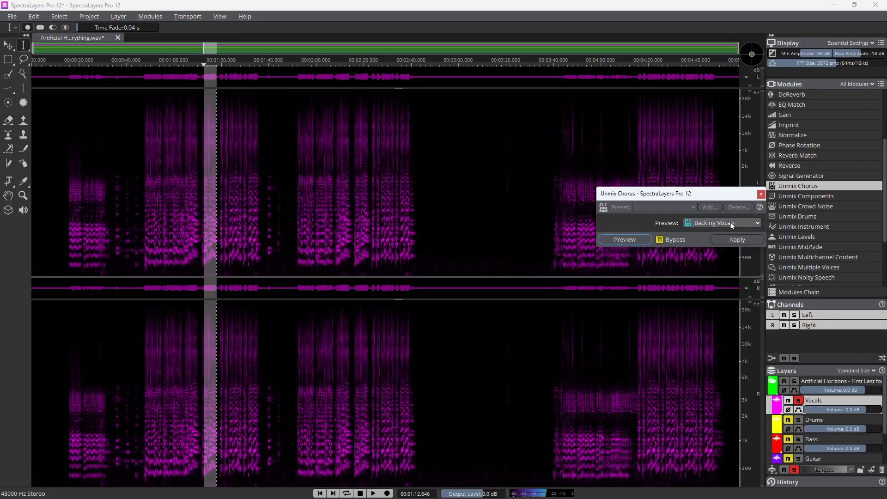
# Replay the Backing Vocals preview in Unmix Chorus
pyautogui.click(741, 225)
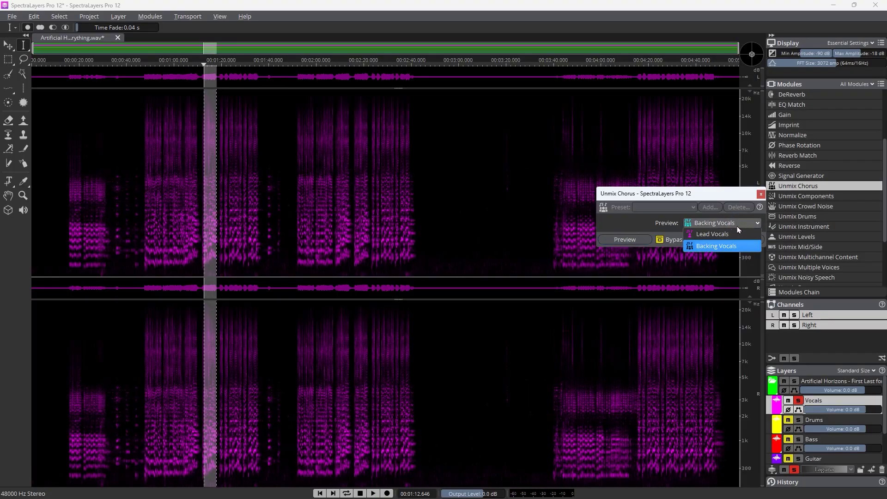
pyautogui.click(738, 224)
pyautogui.click(660, 240)
pyautogui.click(618, 240)
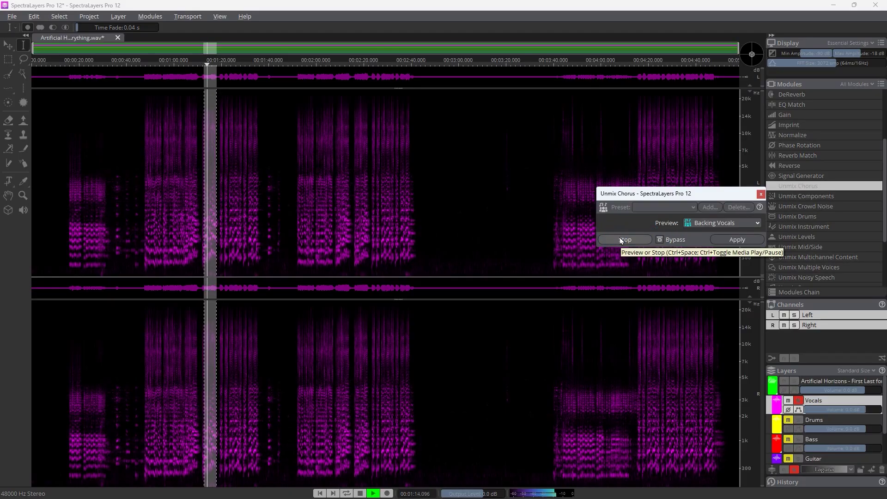
pyautogui.click(621, 239)
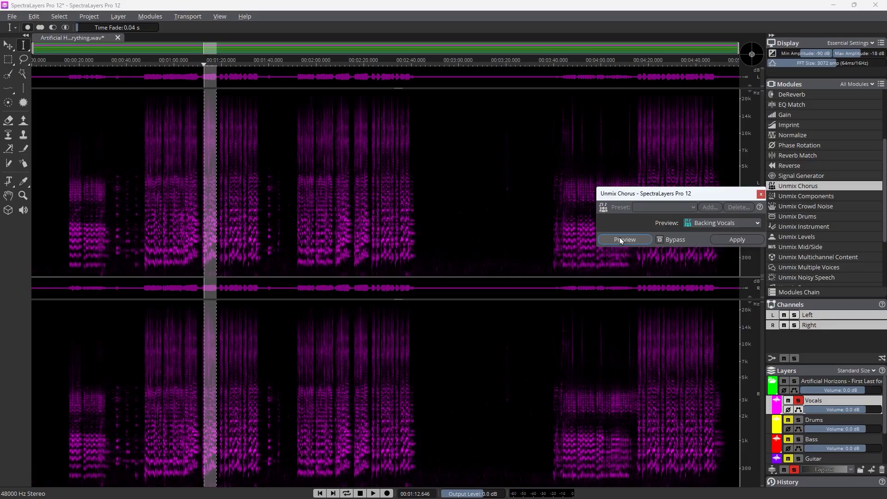
# Preview the Lead Vocals output, then solo the Drums layer
pyautogui.click(721, 223)
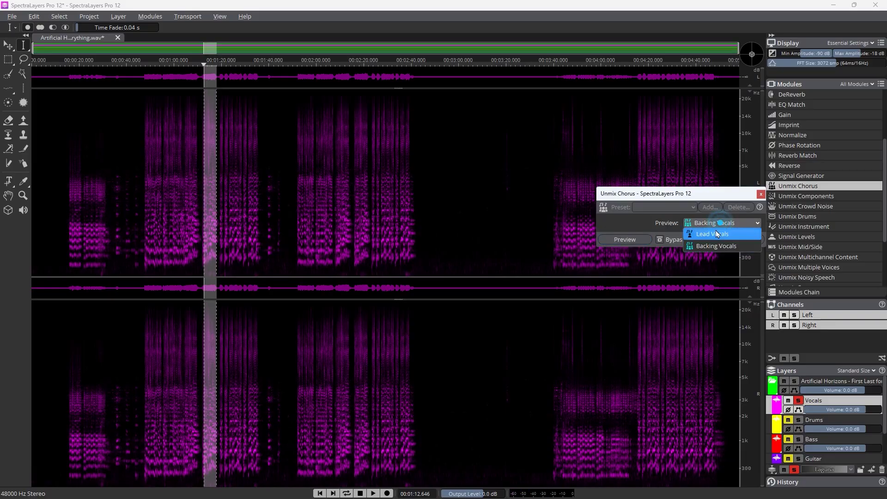
pyautogui.click(717, 232)
pyautogui.click(625, 240)
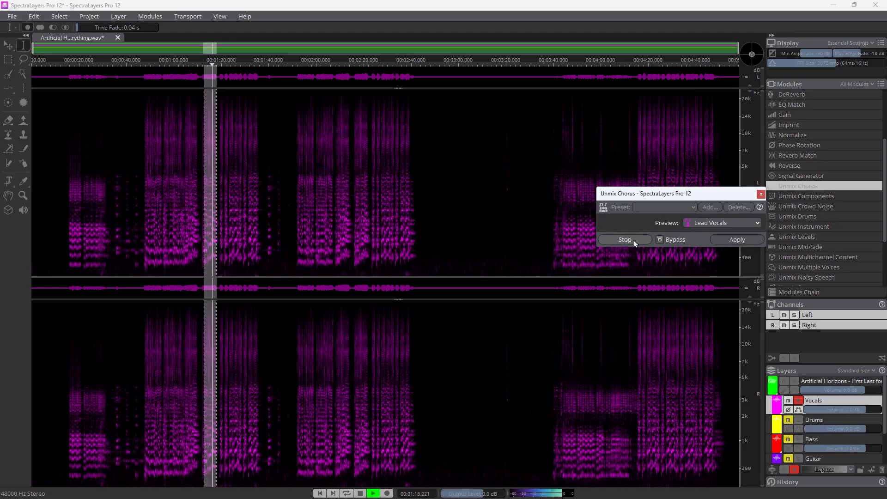
pyautogui.click(633, 241)
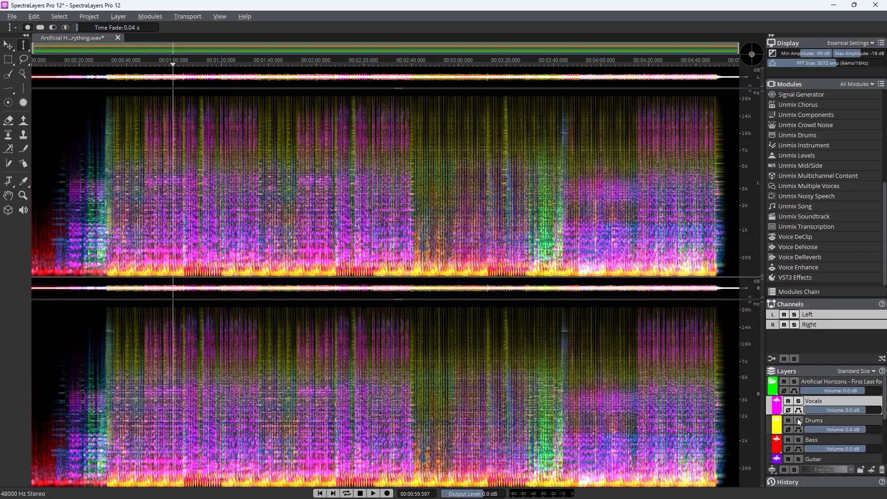
pyautogui.click(799, 421)
# Play the Drums stem alone, then switch the solo to Bass
pyautogui.press('space')
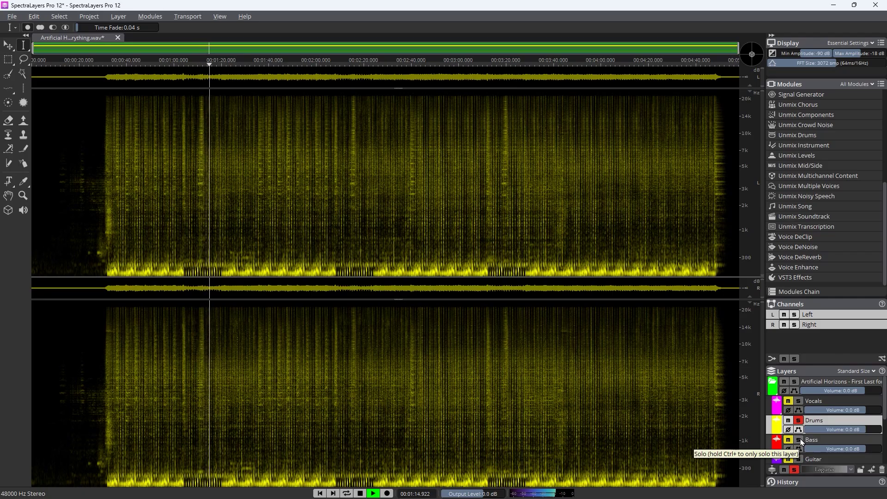
pyautogui.click(799, 439)
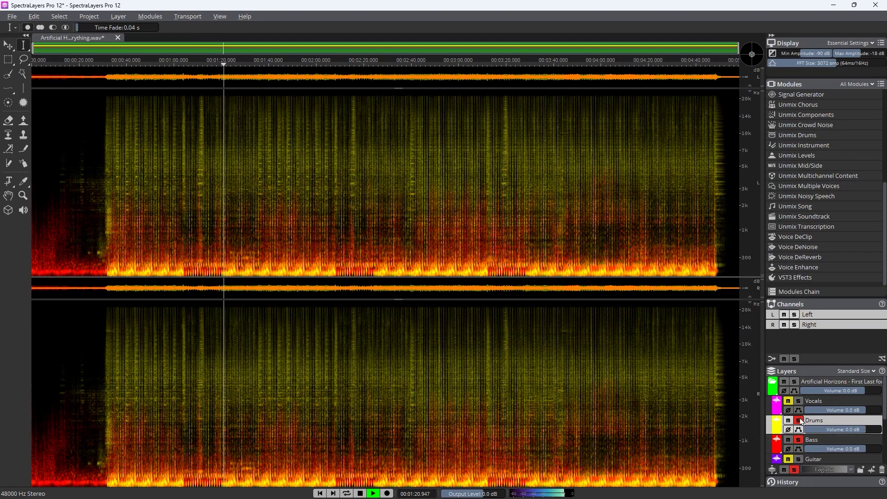
pyautogui.click(799, 420)
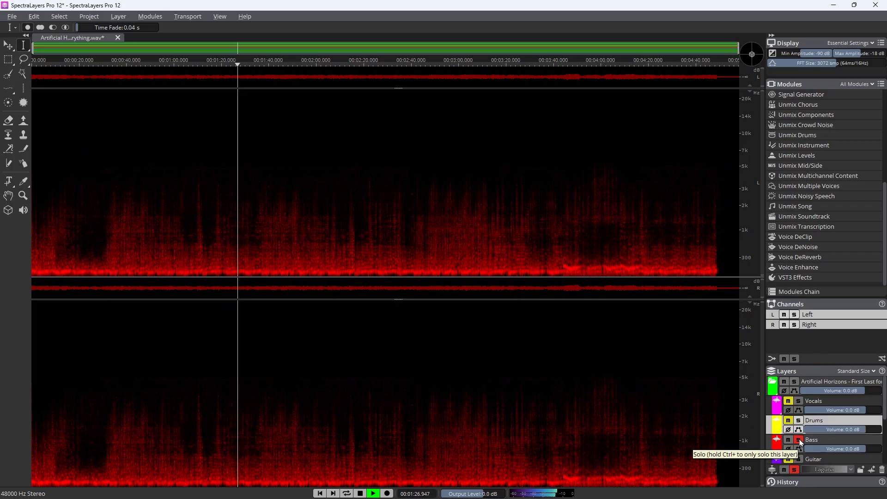
# Solo the Guitar stem alone, then the Piano stem alone
pyautogui.scroll(-1, 800, 442)
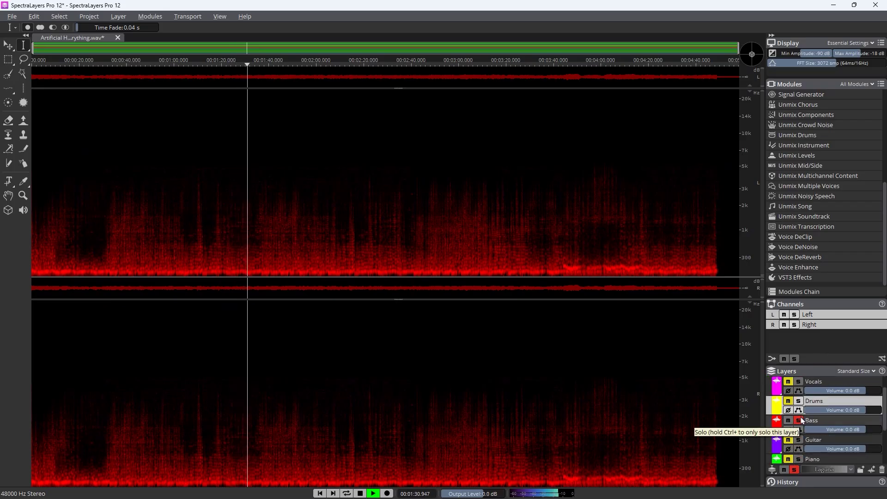
pyautogui.click(798, 439)
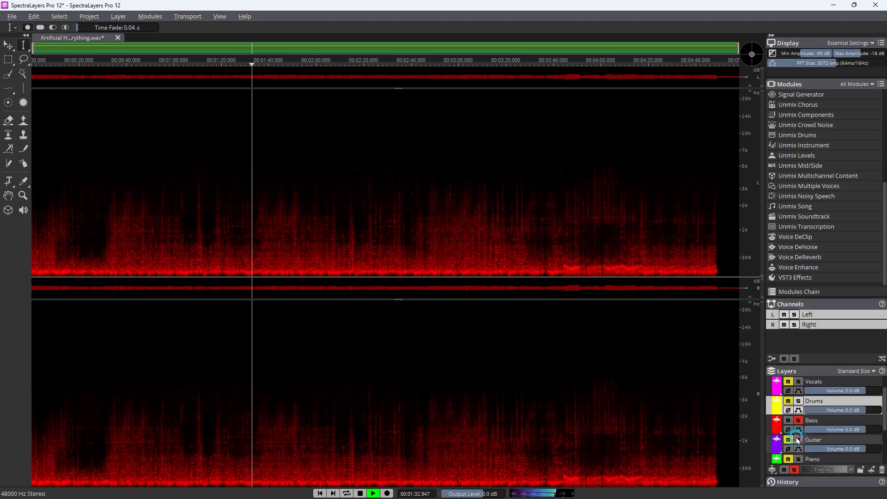
pyautogui.click(799, 420)
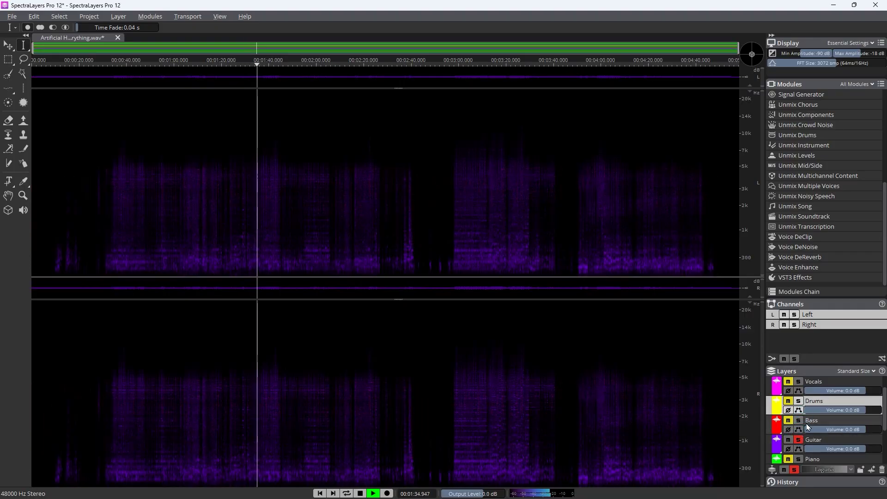
pyautogui.scroll(-3, 807, 428)
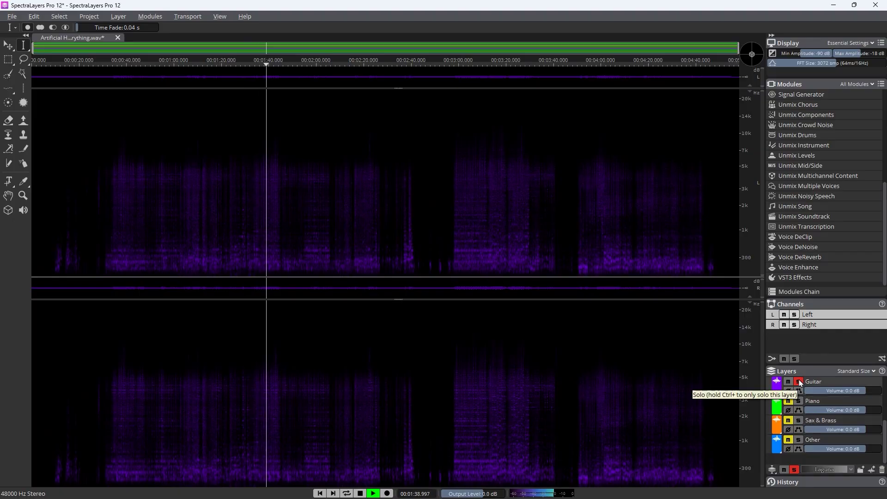
pyautogui.click(798, 401)
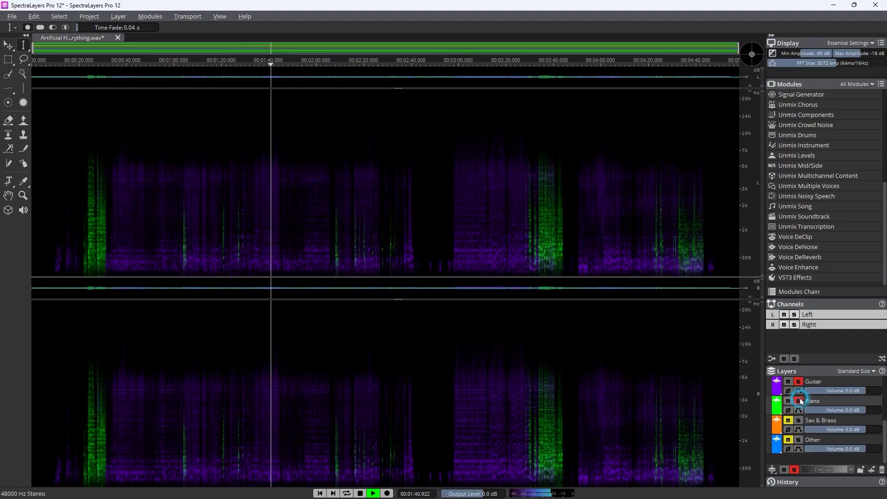
pyautogui.click(799, 381)
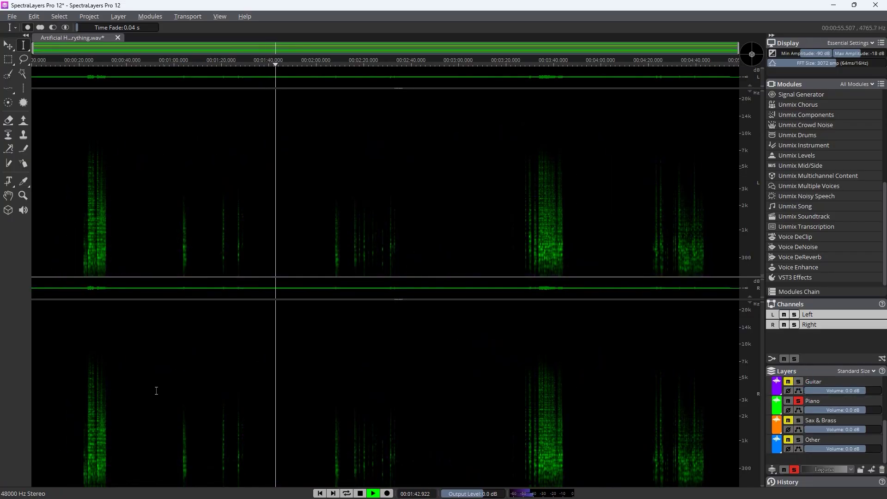
# Jump playback to about 0:24 and 3:34, then unsolo Piano
pyautogui.click(89, 444)
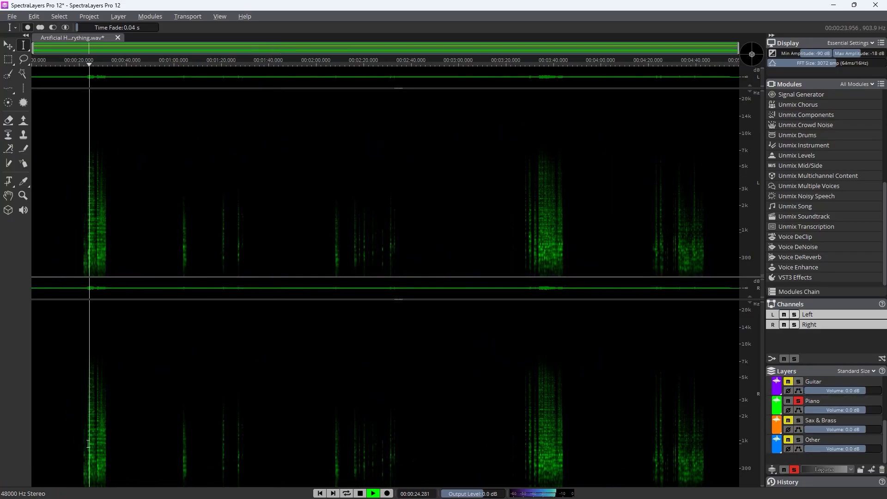
pyautogui.click(539, 442)
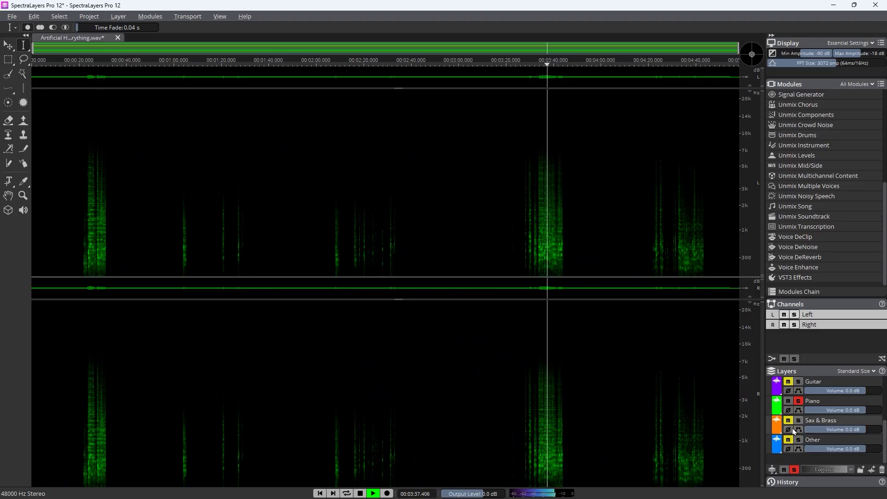
pyautogui.click(798, 400)
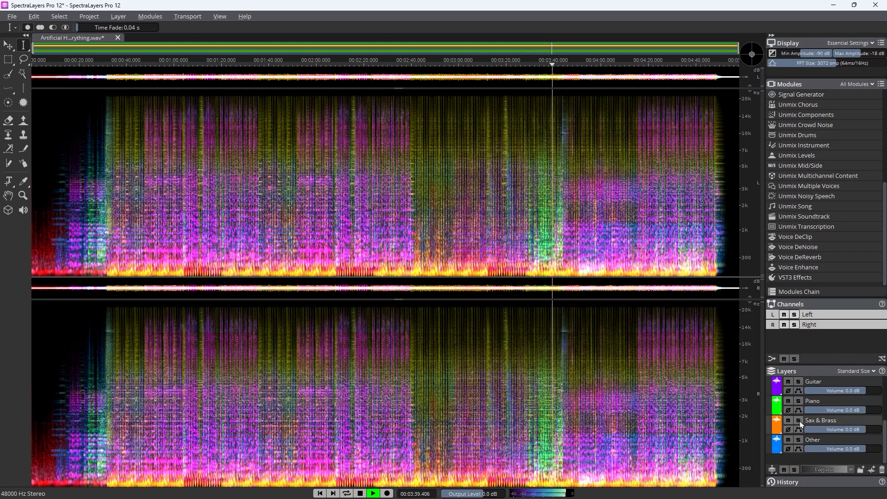
# Solo Sax & Brass from about 2:42, then switch the solo to Other
pyautogui.click(798, 420)
pyautogui.click(415, 461)
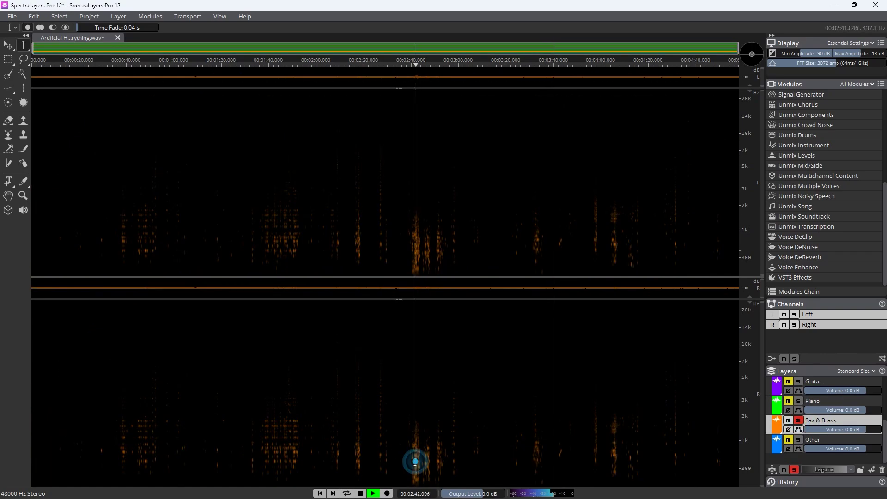
pyautogui.click(798, 420)
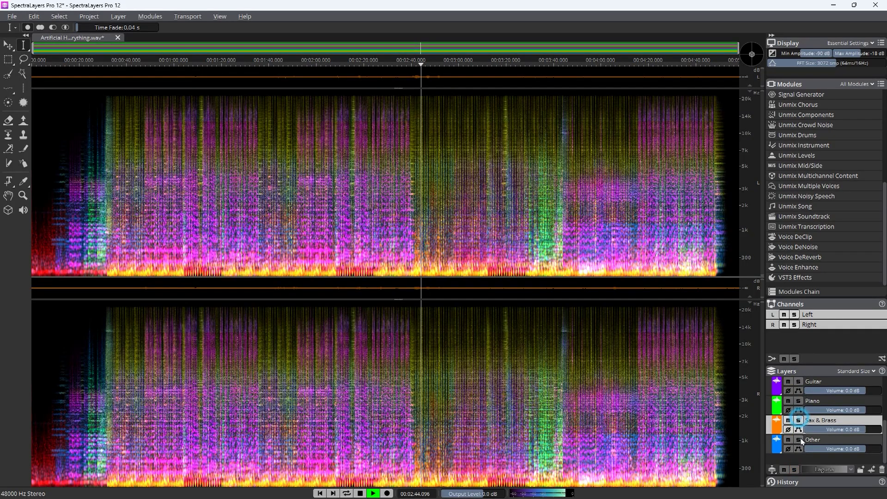
pyautogui.click(799, 439)
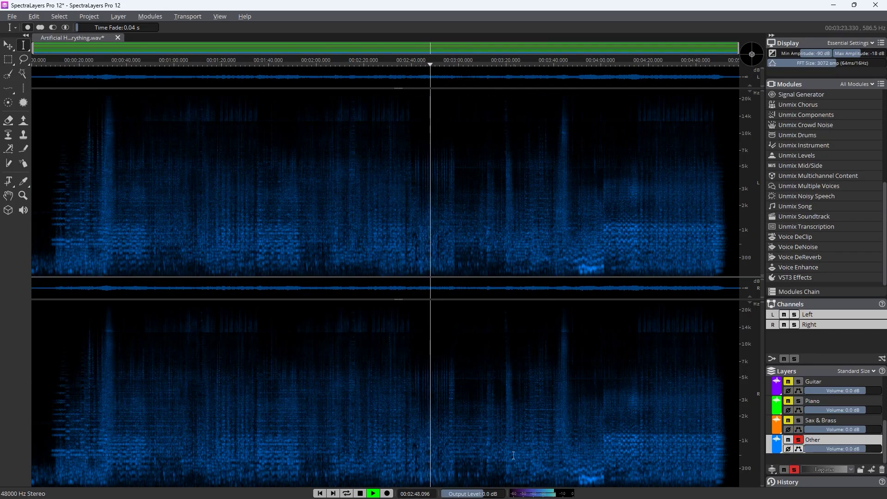
# Add Bass to the solo, then return to Other alone from about 2:57
pyautogui.scroll(3, 809, 422)
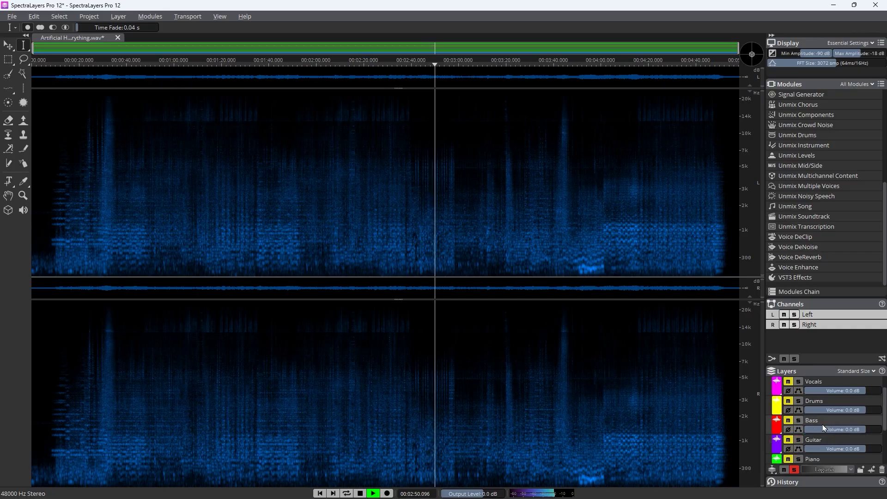
pyautogui.click(798, 420)
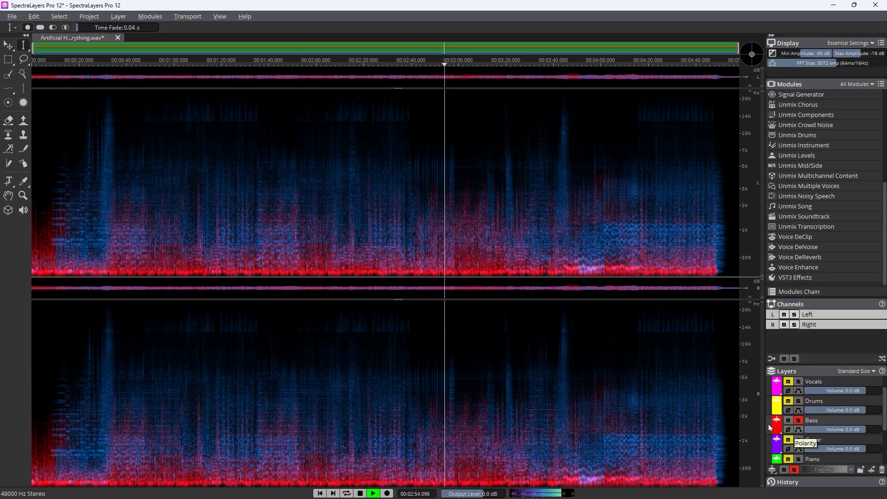
pyautogui.scroll(-3, 774, 427)
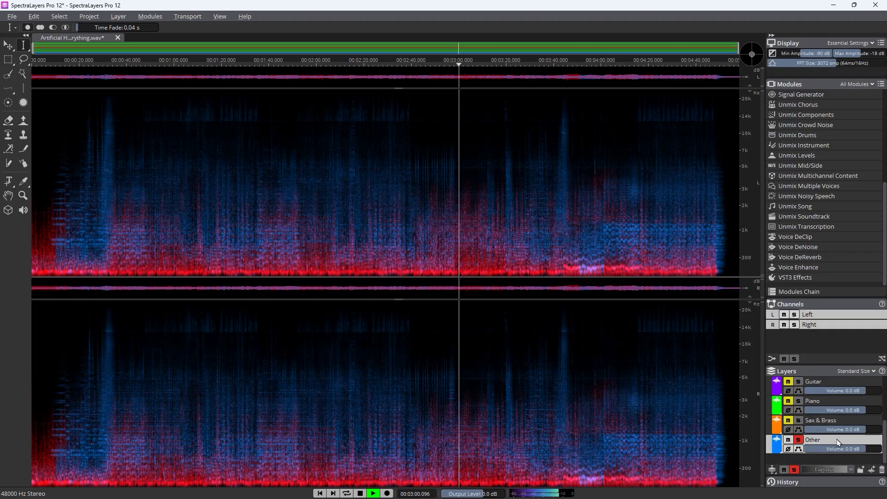
pyautogui.scroll(4, 811, 429)
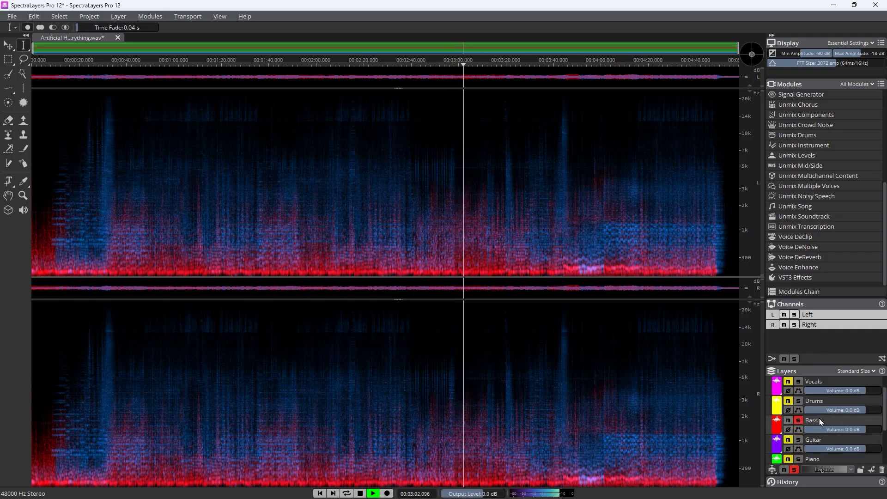
pyautogui.click(788, 439)
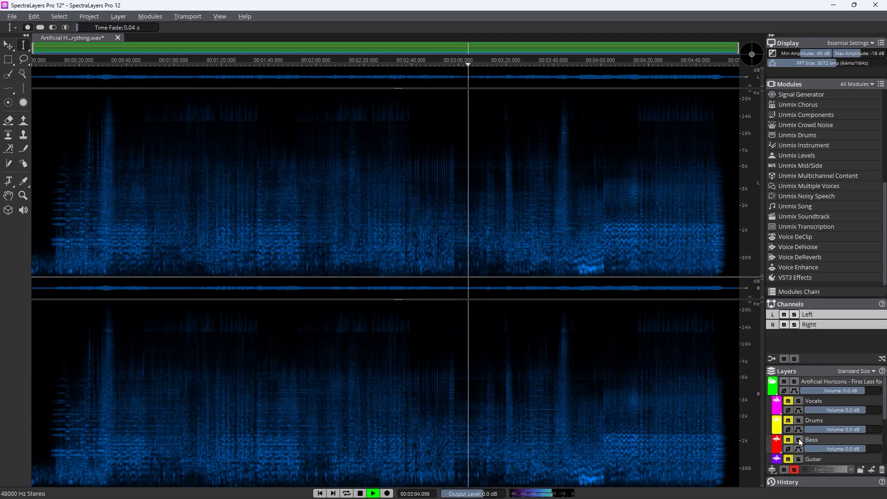
pyautogui.click(450, 449)
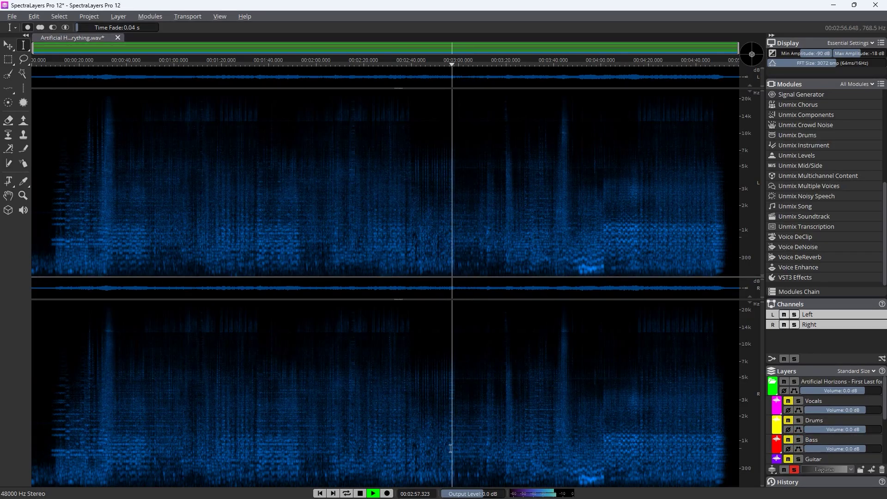
# Solo Bass and Other, then clear all soloing and stop playback
pyautogui.click(798, 440)
pyautogui.scroll(-3, 798, 440)
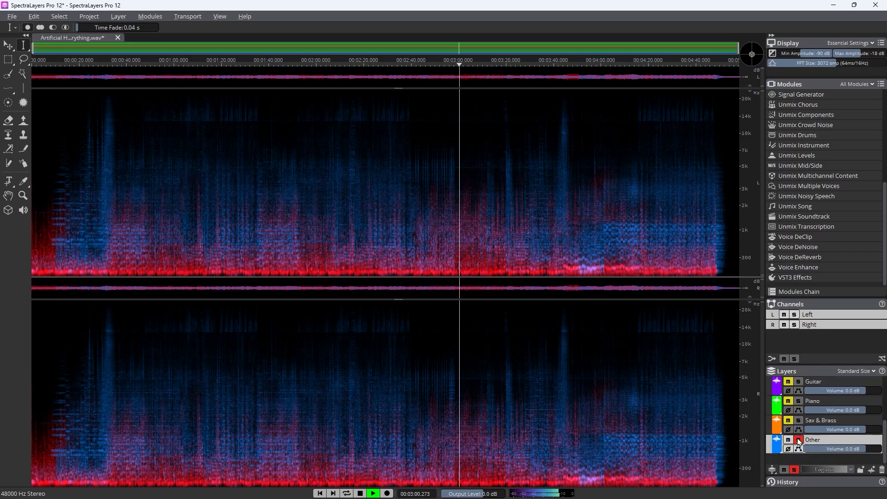
pyautogui.click(798, 439)
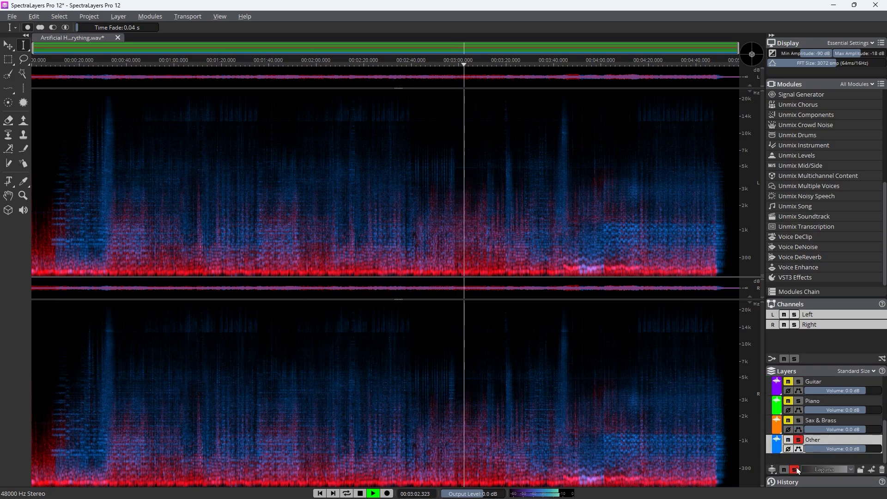
pyautogui.click(794, 469)
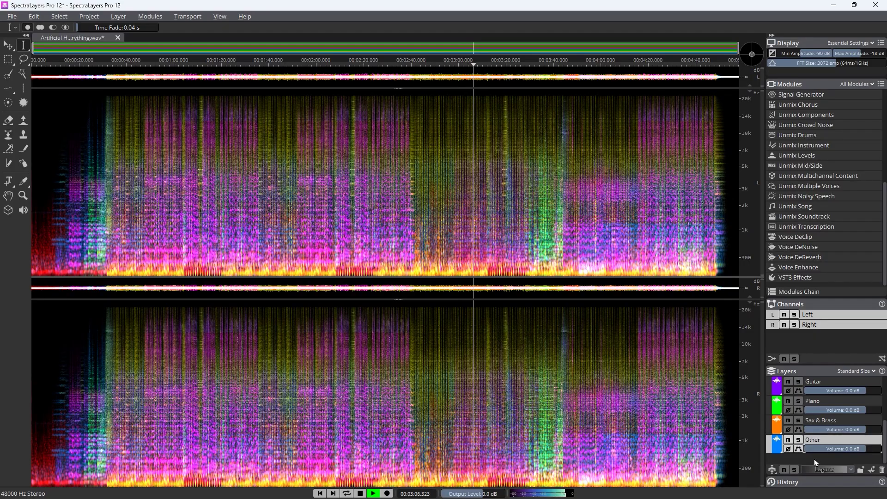
pyautogui.press('space')
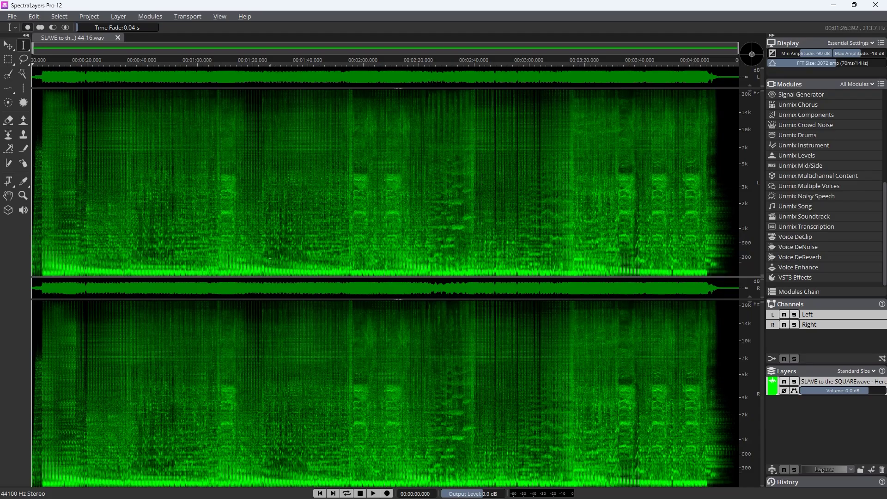
# Play the new song from about 1:29, then from 1:57 and 2:07
pyautogui.click(277, 232)
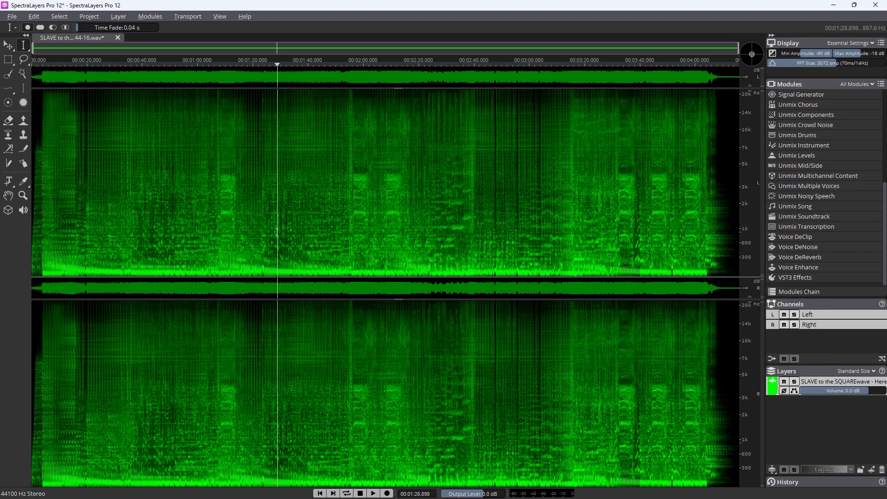
pyautogui.press('space')
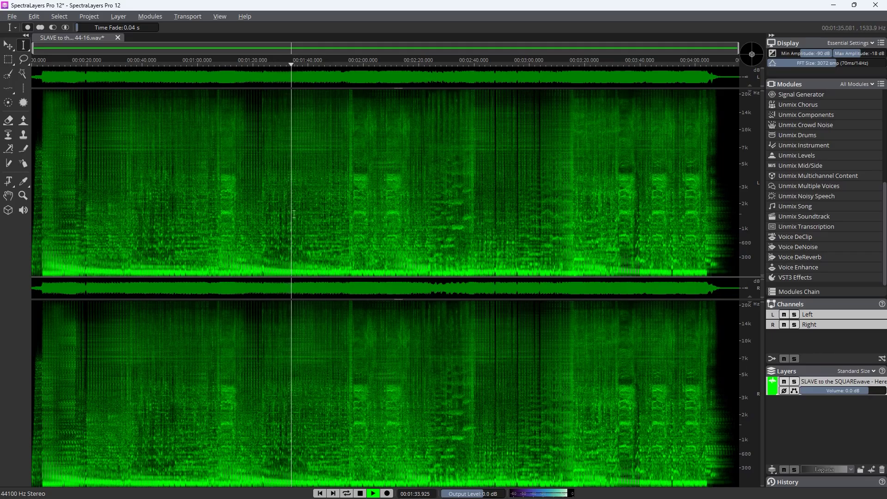
pyautogui.press('space')
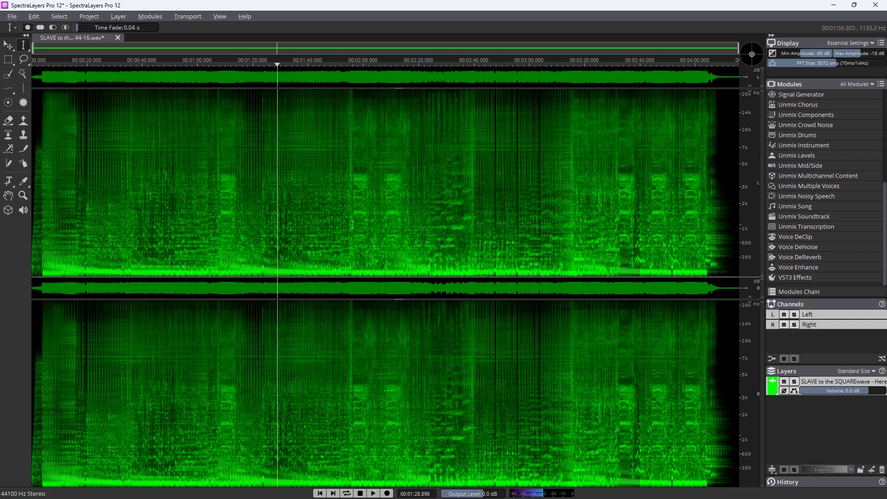
pyautogui.click(354, 219)
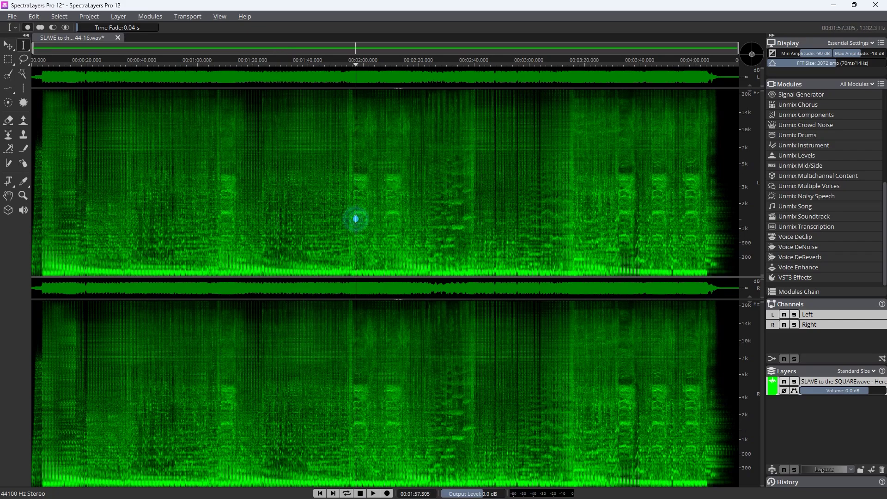
pyautogui.click(383, 223)
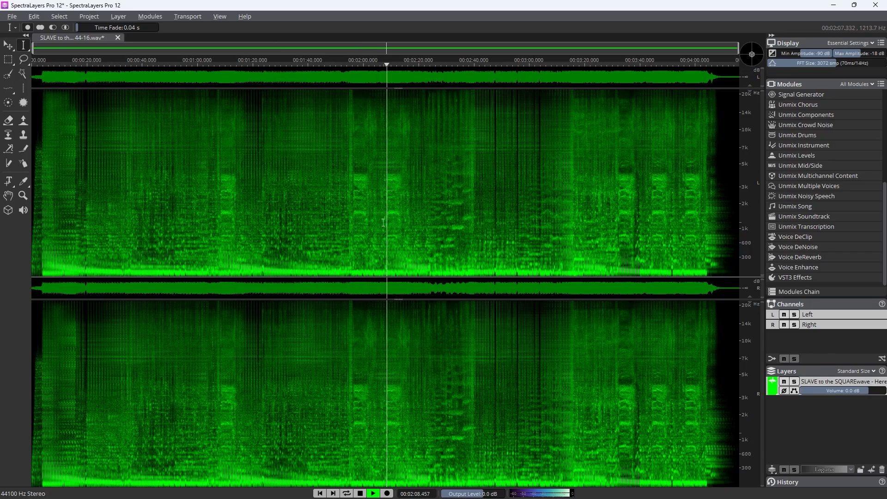
pyautogui.press('space')
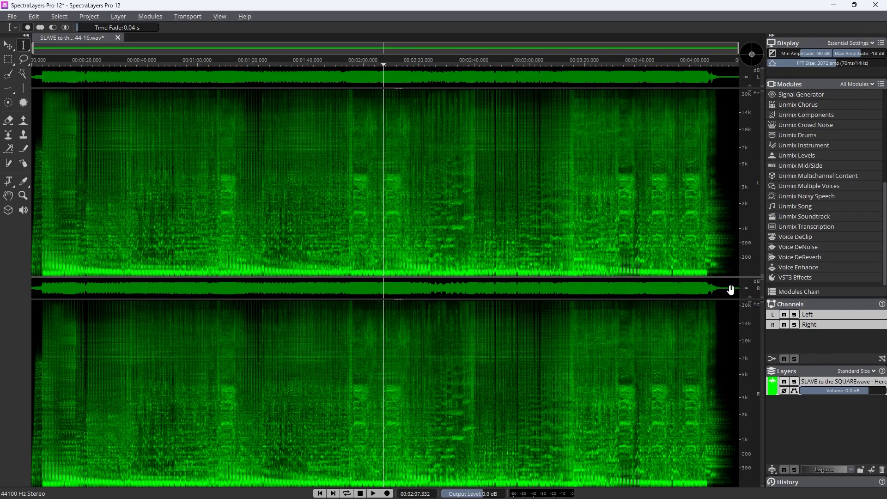
# Run Unmix Song with Drums, Bass and Guitar ticked alongside Vocals
pyautogui.click(802, 208)
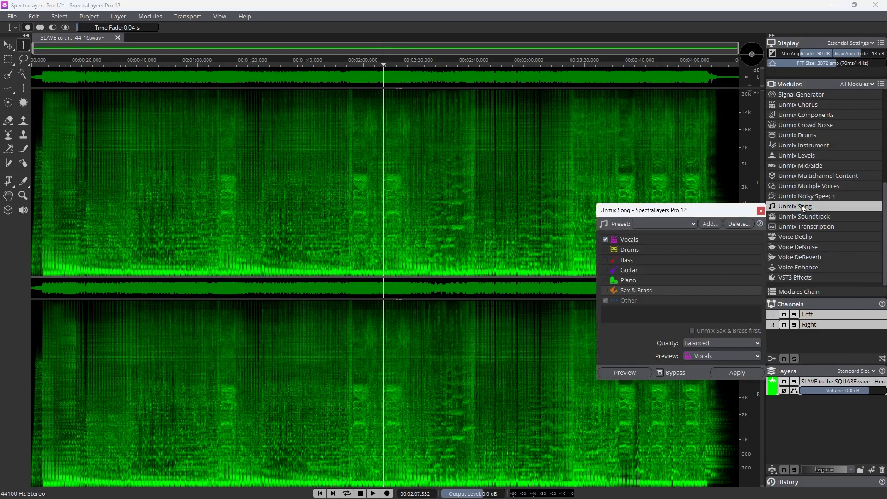
pyautogui.click(606, 250)
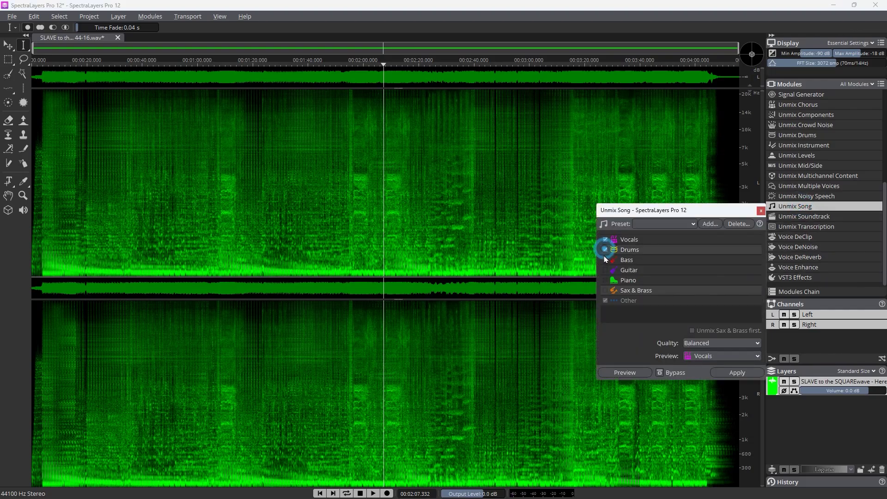
pyautogui.click(605, 259)
pyautogui.click(606, 270)
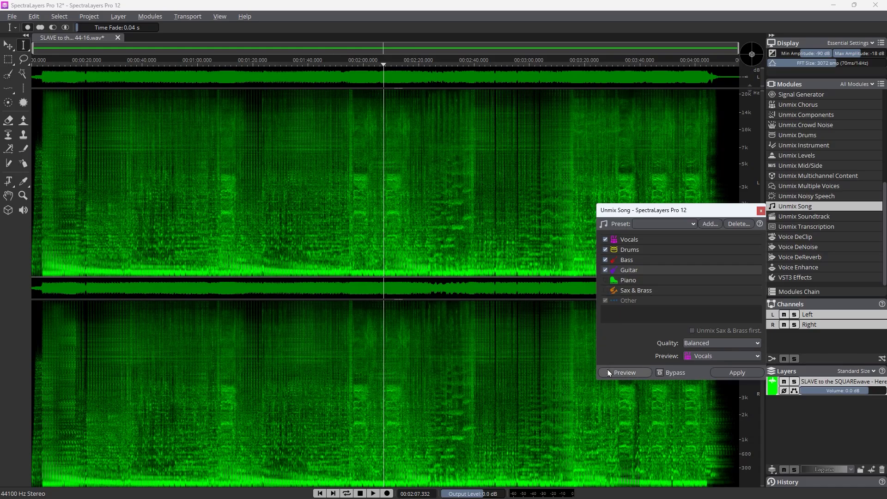
pyautogui.click(749, 376)
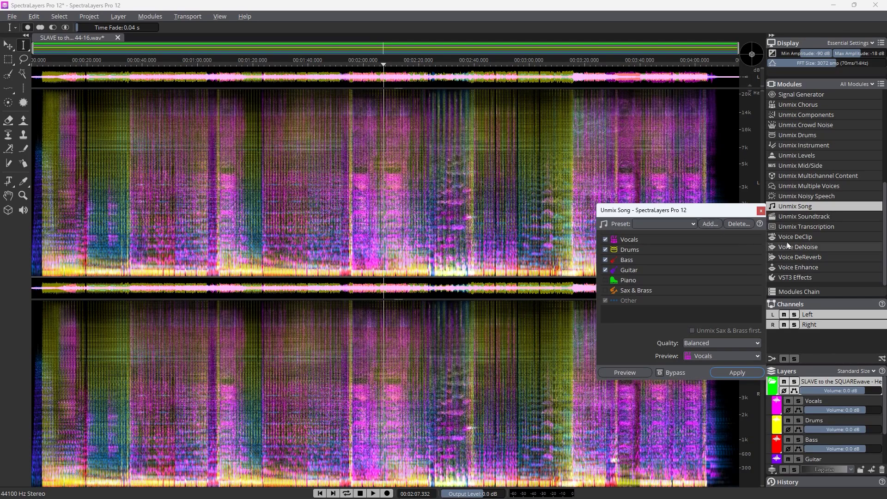
# Solo the Vocals stem and play it from about 1:23
pyautogui.click(760, 210)
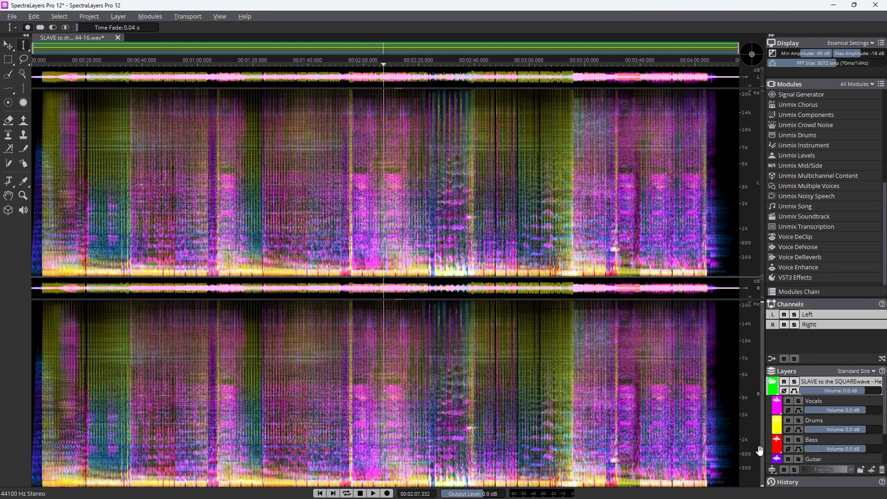
pyautogui.click(798, 401)
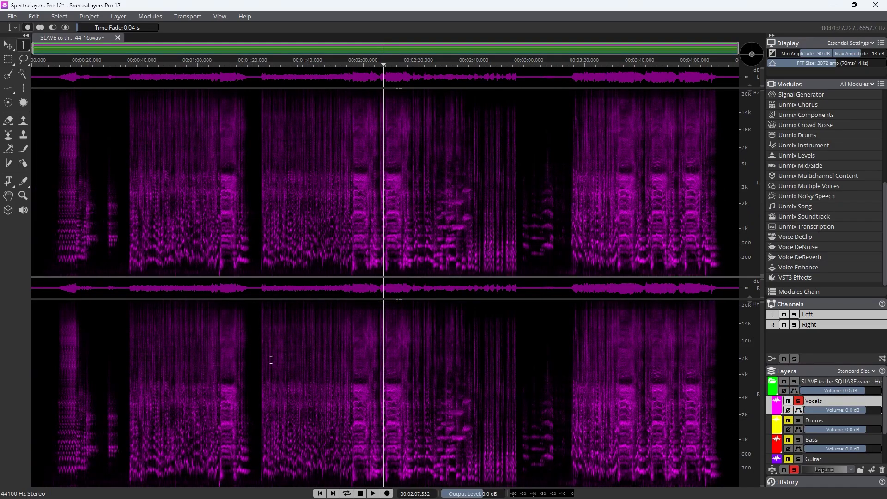
pyautogui.click(260, 346)
pyautogui.press('space')
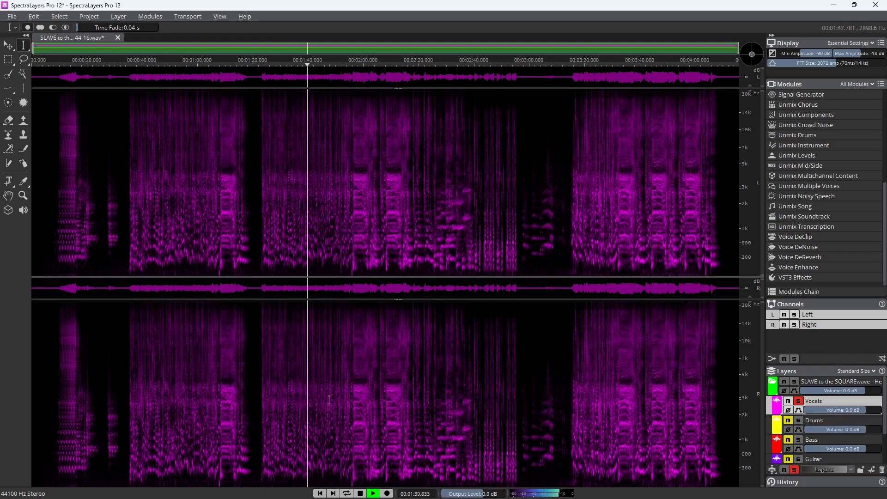
pyautogui.press('space')
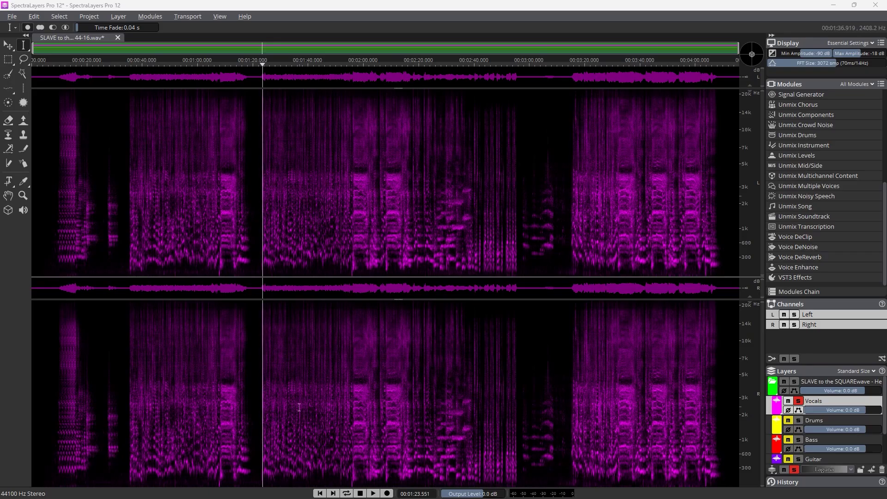
# Play the isolated vocals from about 0:09, then from 0:36
pyautogui.click(57, 415)
pyautogui.press('space')
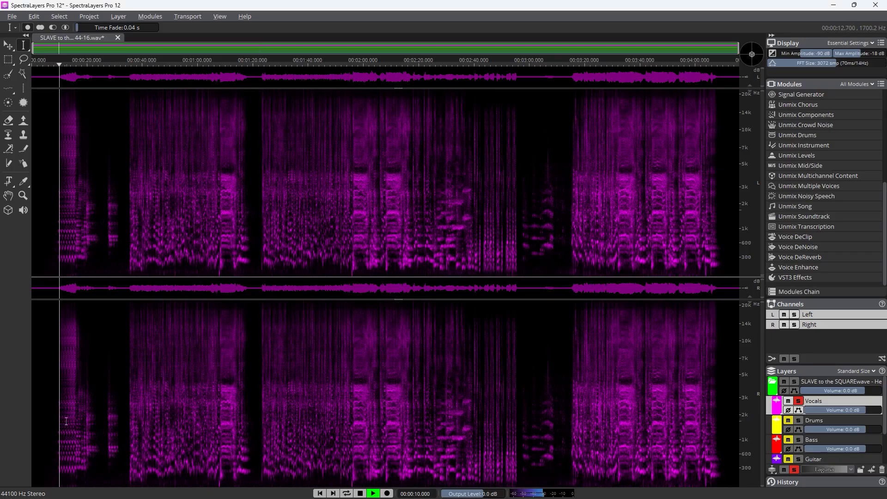
pyautogui.click(134, 425)
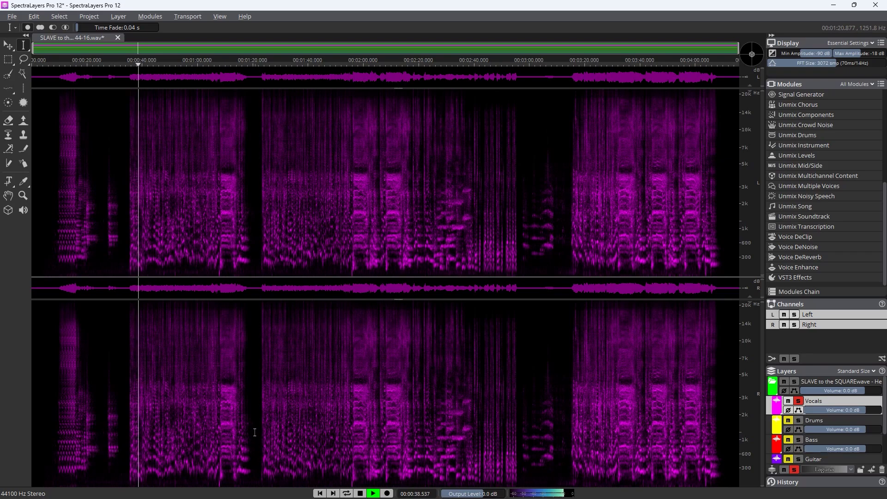
pyautogui.press('space')
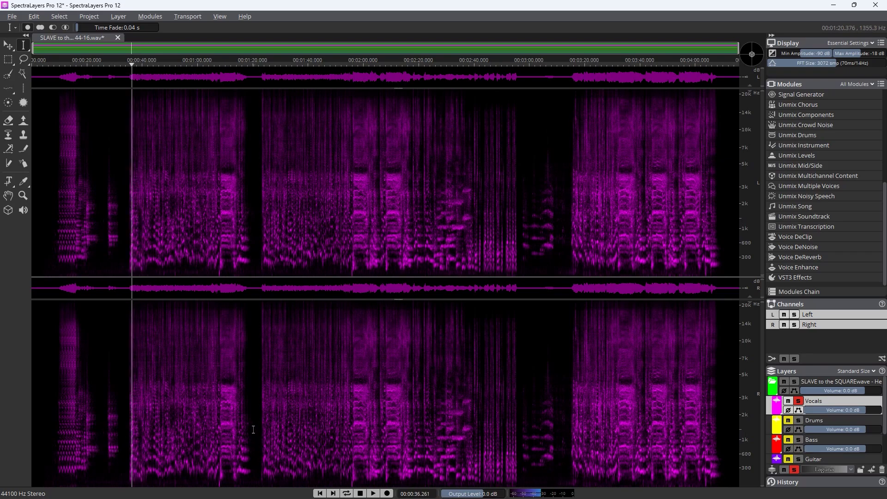
# Play the vocals from about 1:08 and 1:05, then unsolo Vocals
pyautogui.click(220, 397)
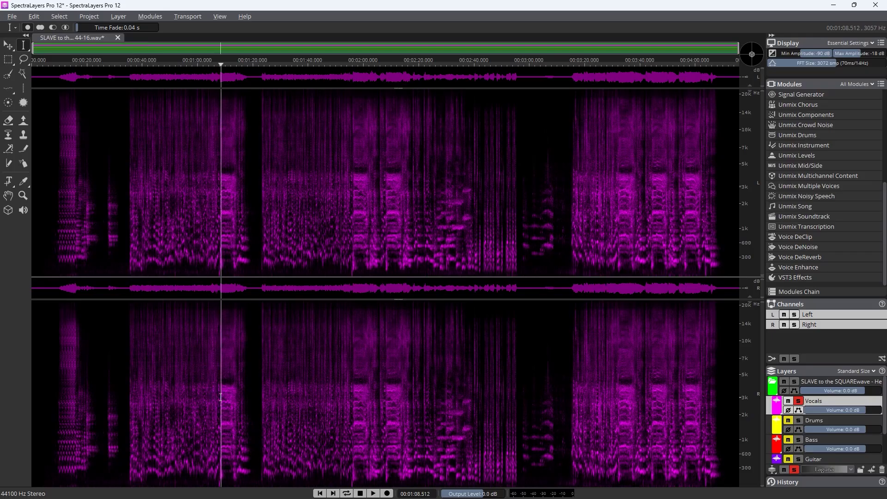
pyautogui.press('space')
pyautogui.press('space')
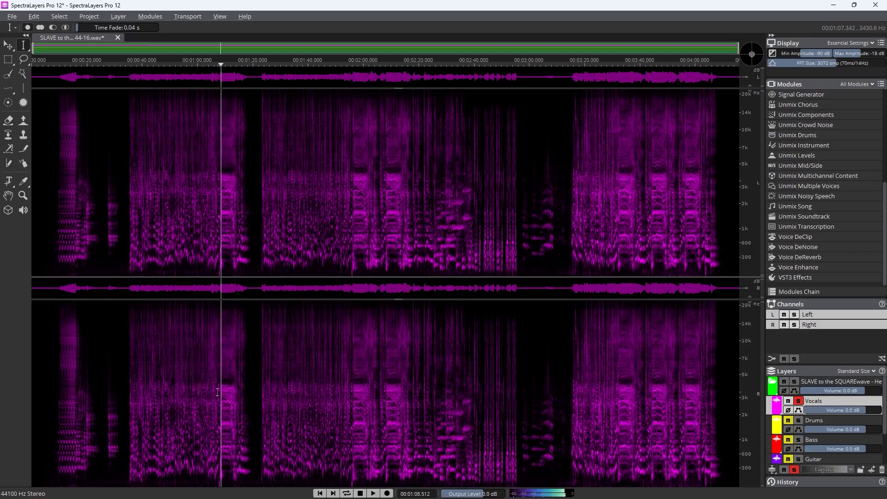
pyautogui.click(213, 392)
pyautogui.press('space')
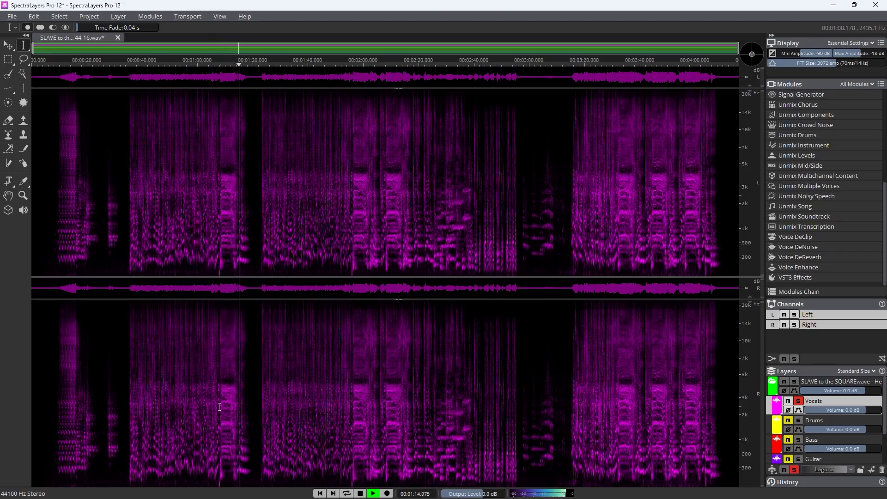
pyautogui.press('space')
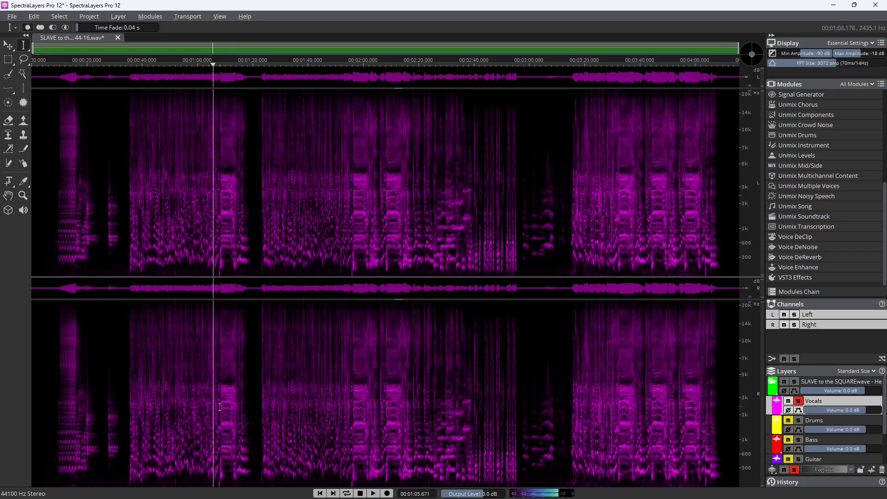
pyautogui.click(798, 401)
# Play the full mix, then the isolated vocals, and finish with only Drums soloed
pyautogui.press('space')
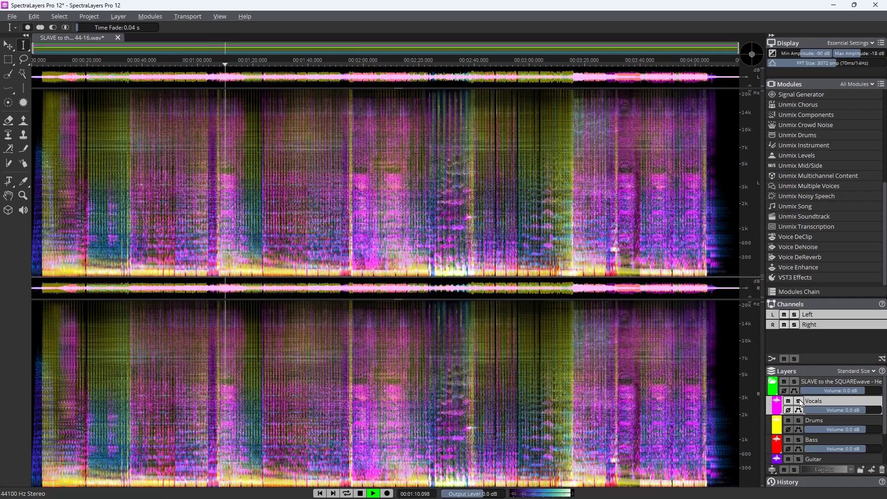
pyautogui.press('space')
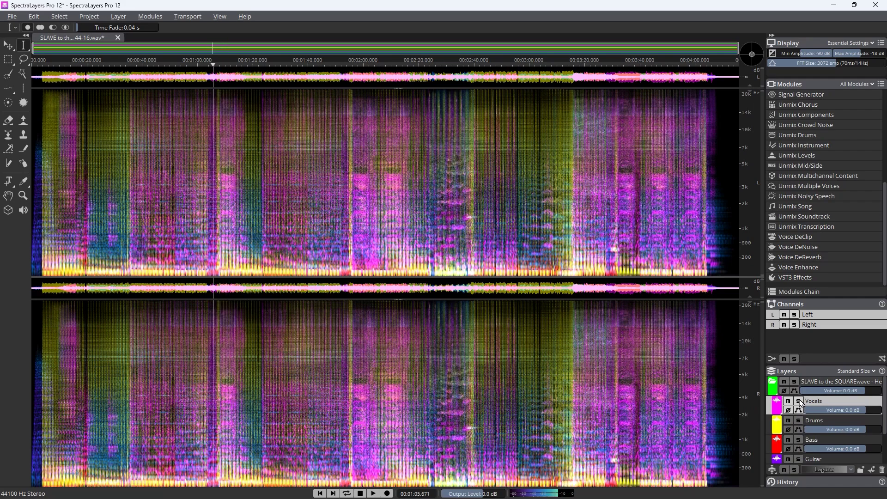
pyautogui.click(799, 401)
pyautogui.press('space')
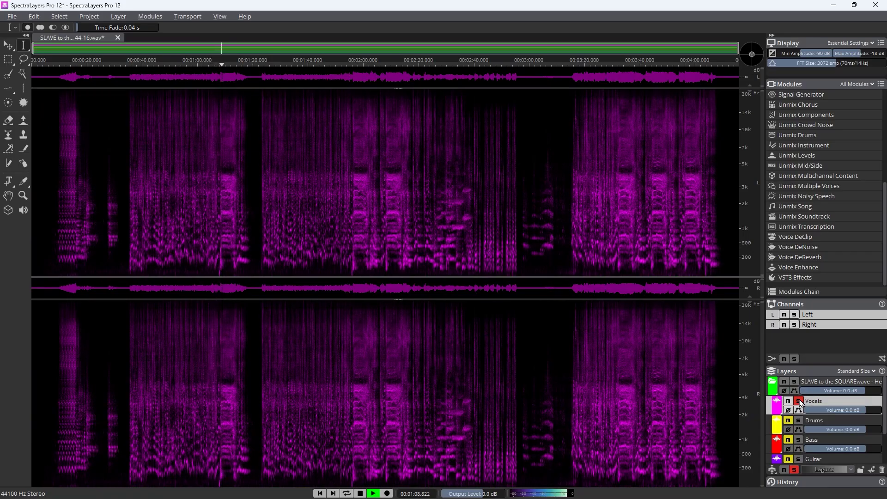
pyautogui.click(799, 421)
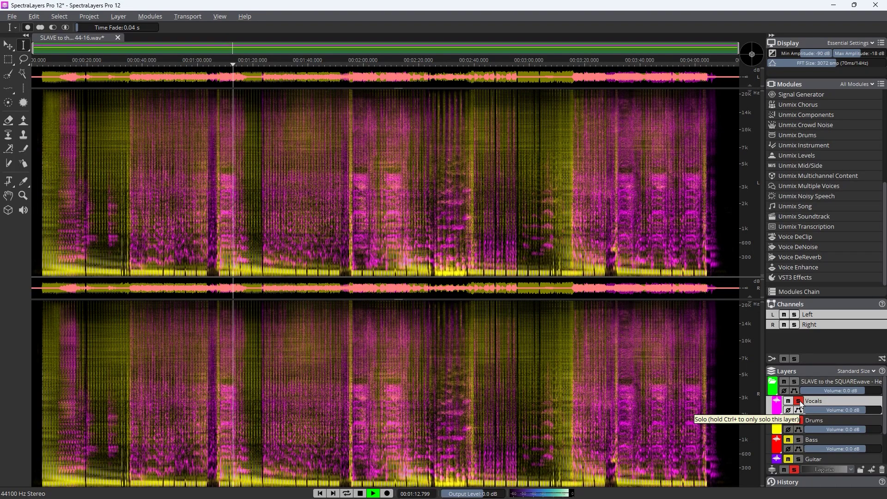
pyautogui.click(799, 401)
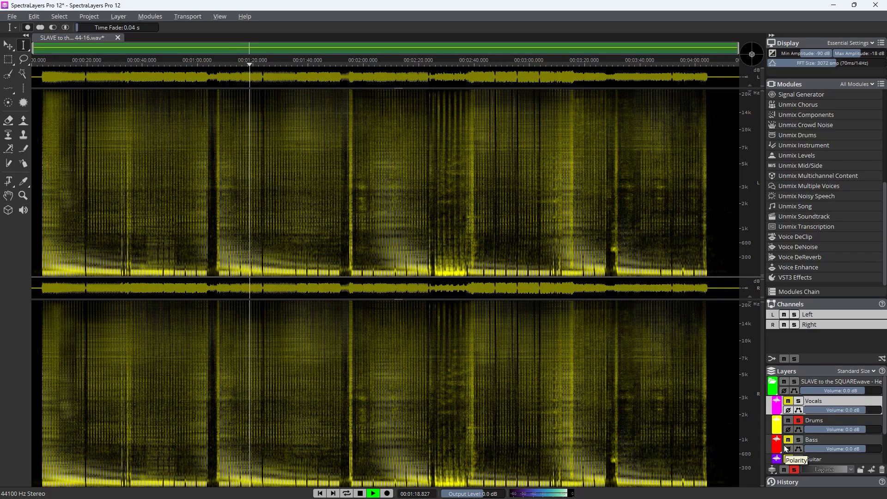
# Rewind to about 1:04, stop the drums preview, and solo Bass alongside Drums
pyautogui.click(214, 395)
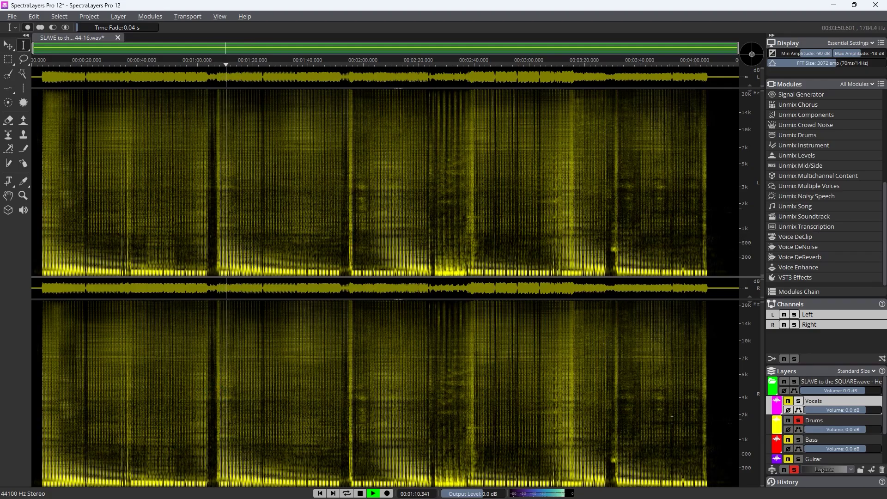
pyautogui.press('space')
pyautogui.click(797, 440)
# Play the Bass stem alone by unsoloing Drums, restarting from about 1:05
pyautogui.press('space')
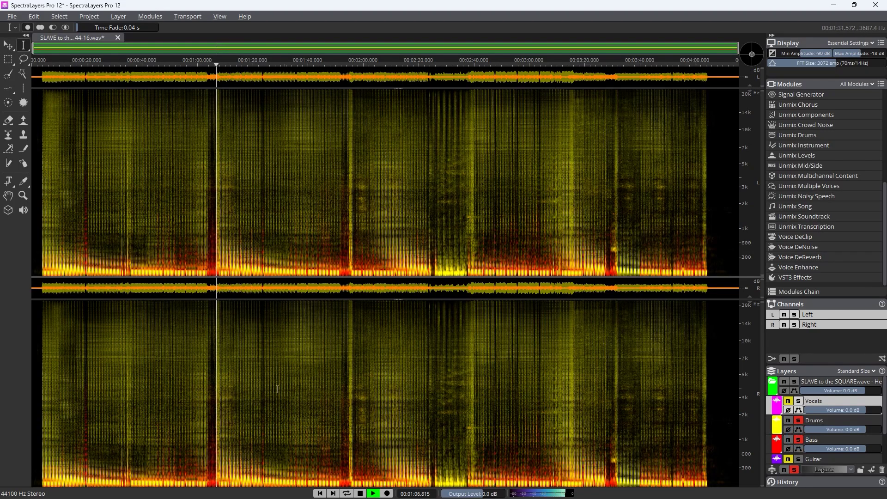
pyautogui.click(798, 421)
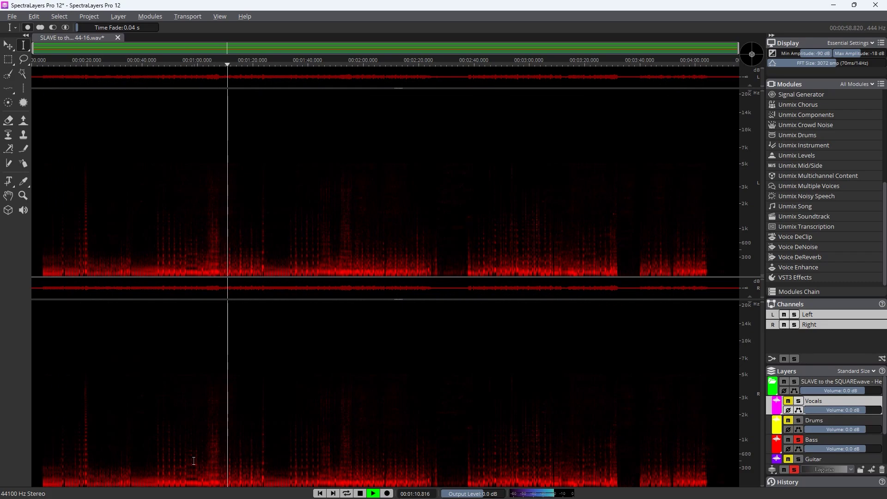
pyautogui.click(210, 466)
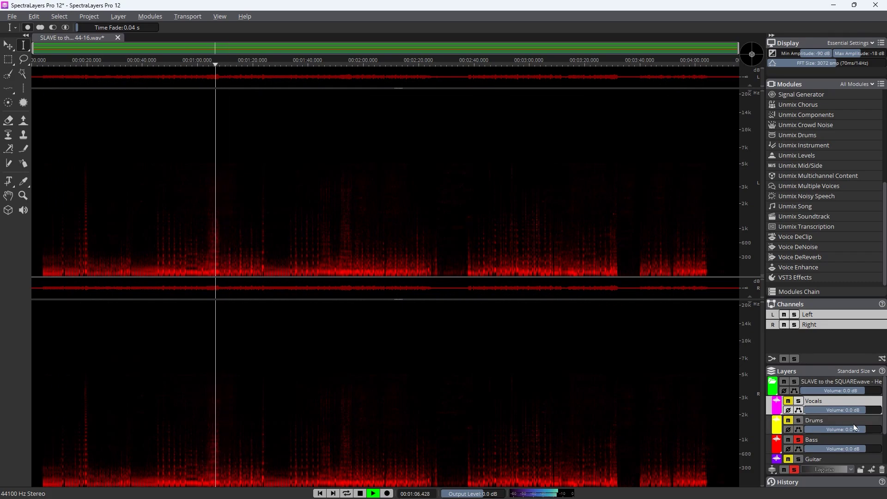
pyautogui.scroll(-2, 813, 425)
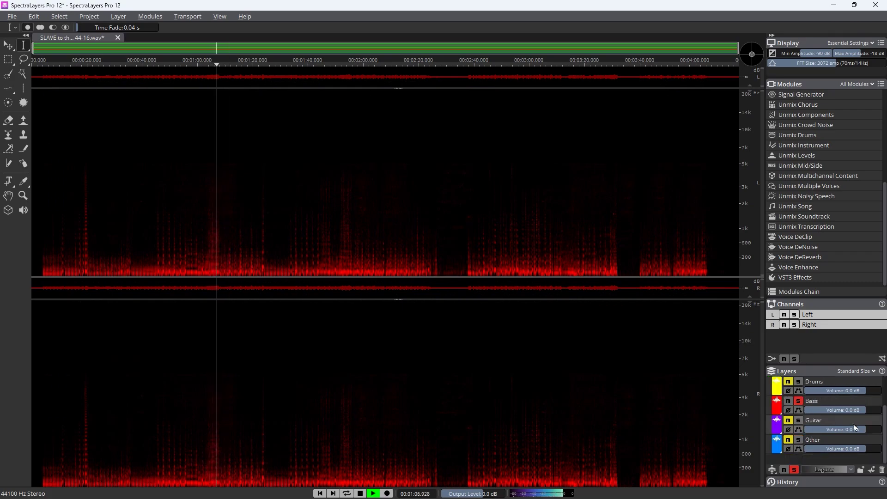
# Compare Bass with the Other stem, ending with only Bass soloed
pyautogui.click(798, 439)
pyautogui.click(798, 400)
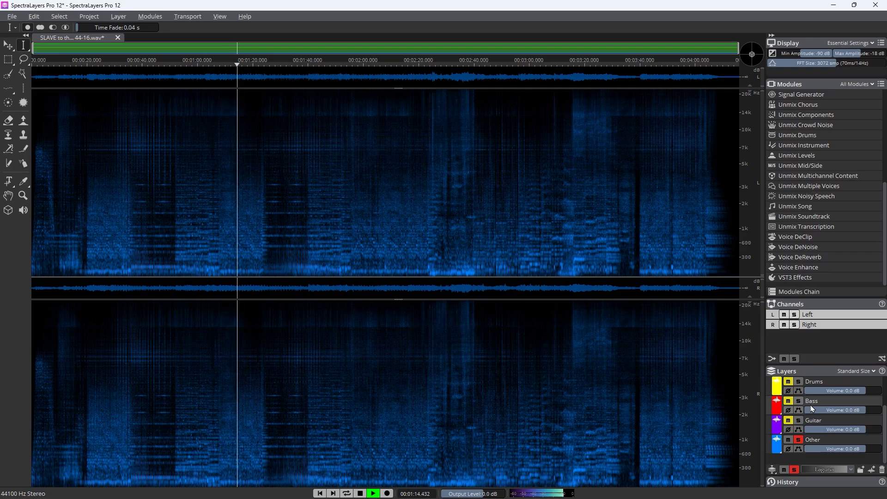
pyautogui.click(799, 400)
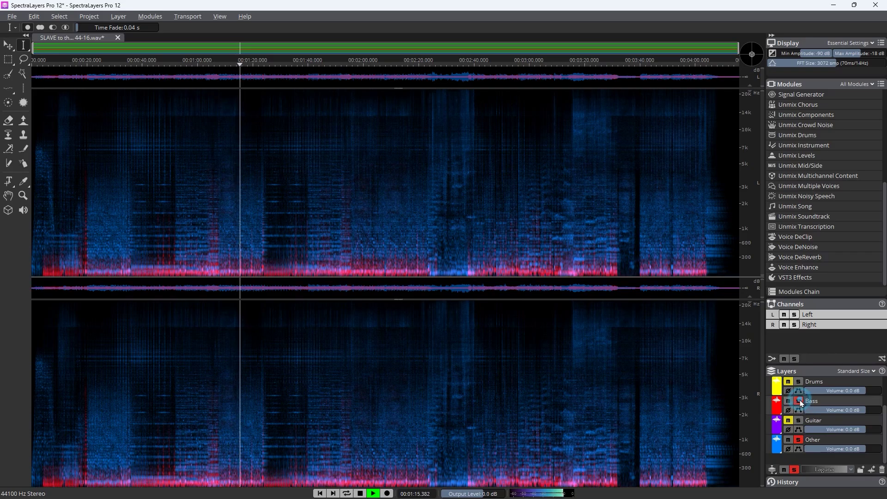
pyautogui.click(798, 440)
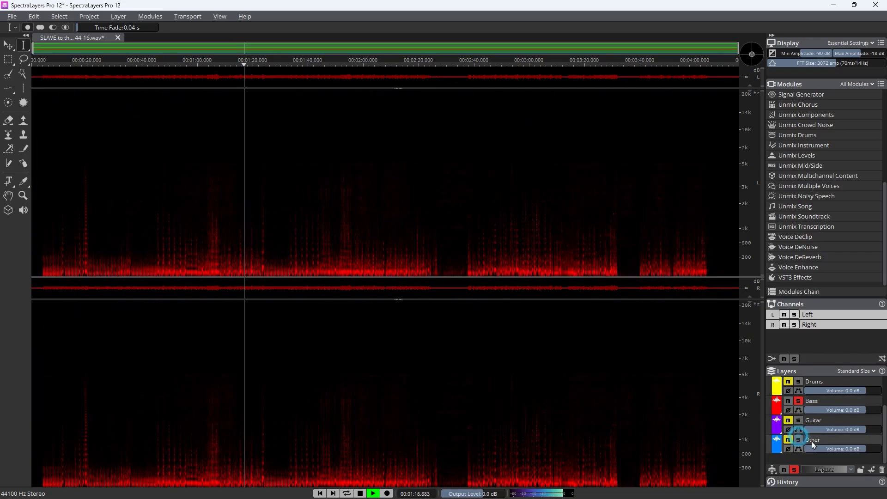
# Solo only Guitar, preview it at about 1:57 and near the start, then unsolo it
pyautogui.click(798, 420)
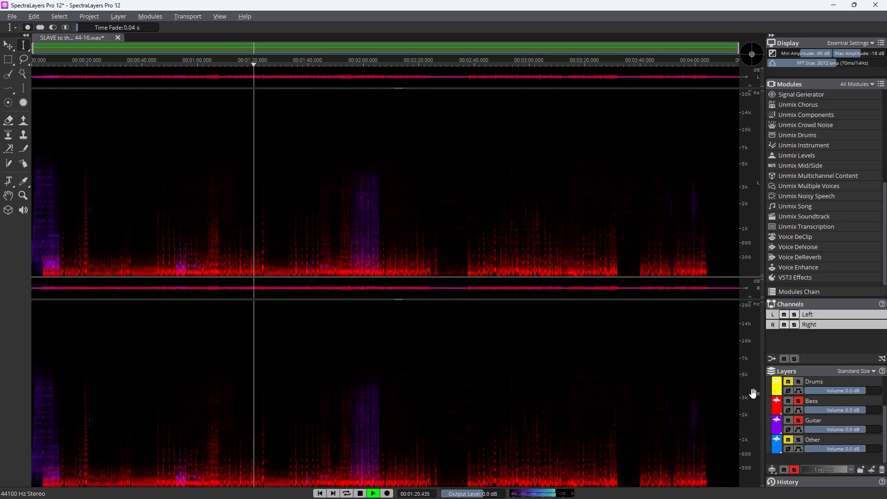
pyautogui.click(798, 400)
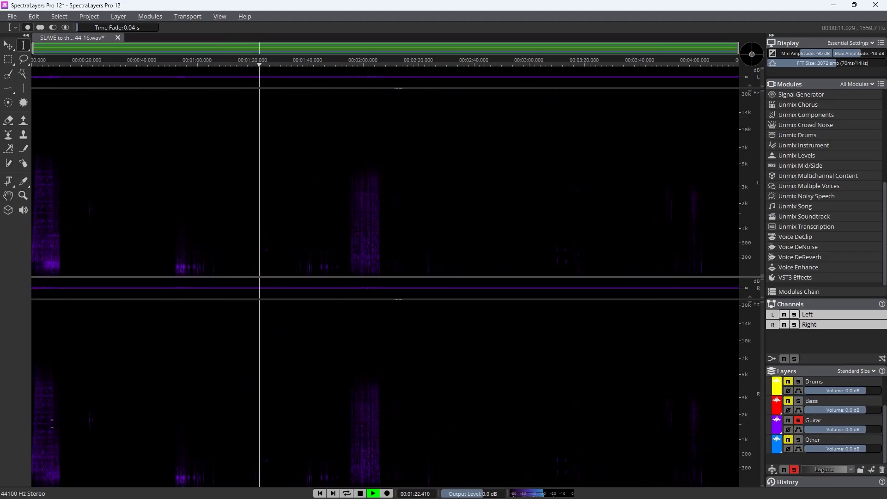
pyautogui.click(352, 434)
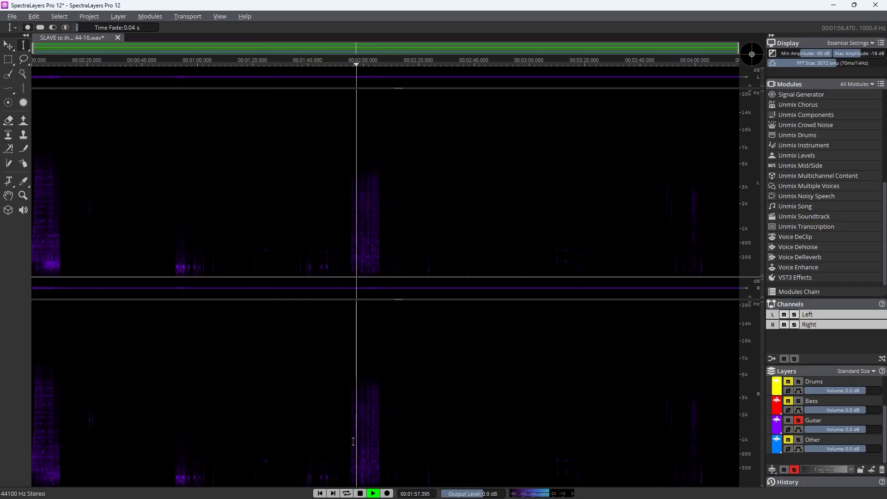
pyautogui.click(34, 444)
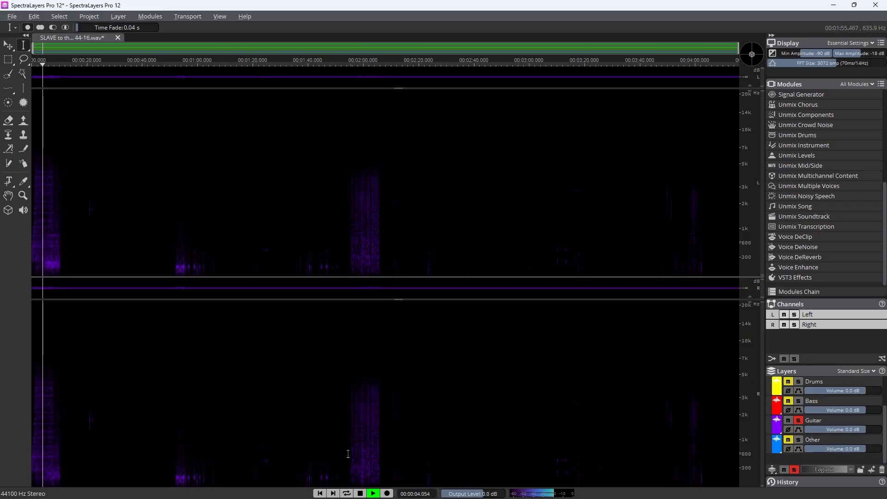
pyautogui.press('space')
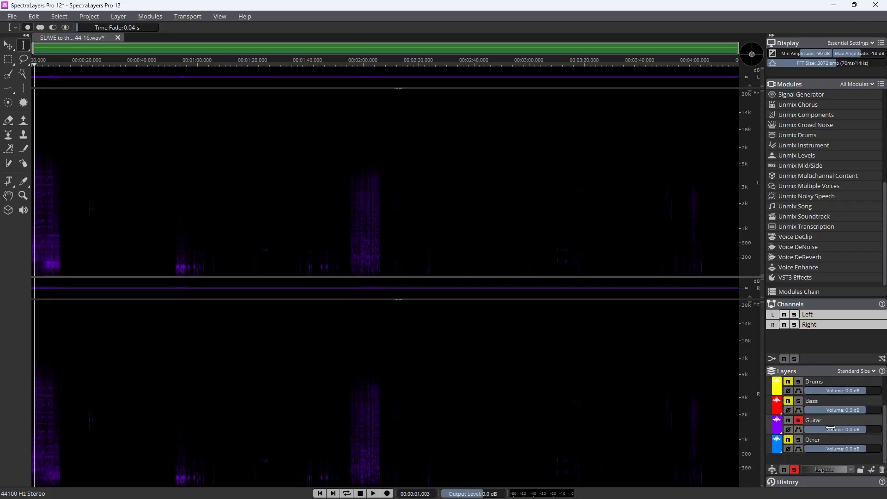
pyautogui.click(798, 420)
# Solo Bass, play from about 1:56, add Other to the solo, then stop
pyautogui.click(798, 400)
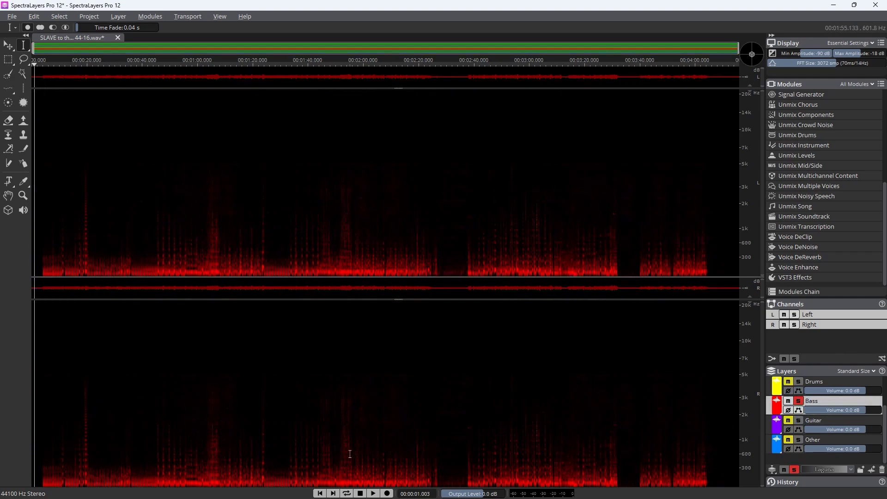
pyautogui.click(352, 468)
pyautogui.press('space')
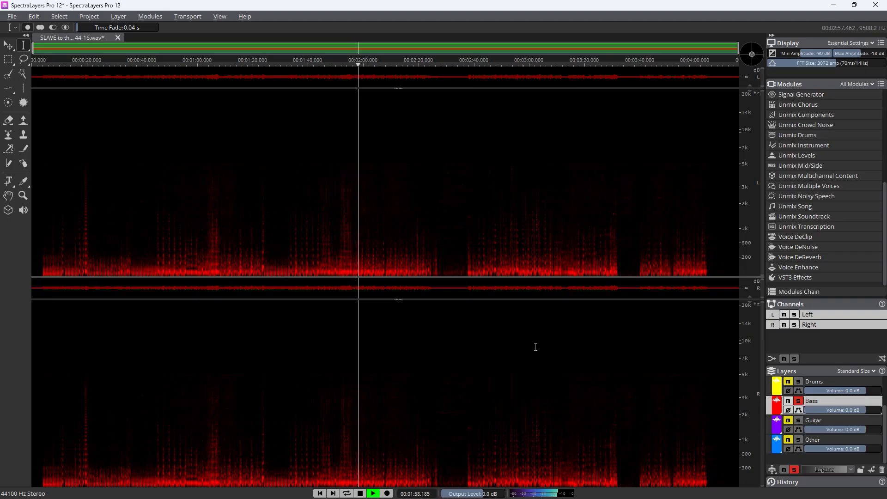
pyautogui.click(799, 440)
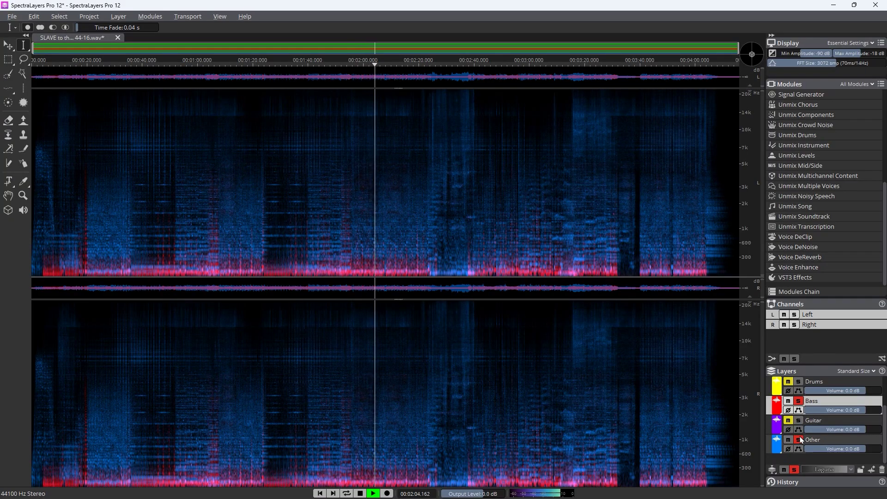
pyautogui.press('space')
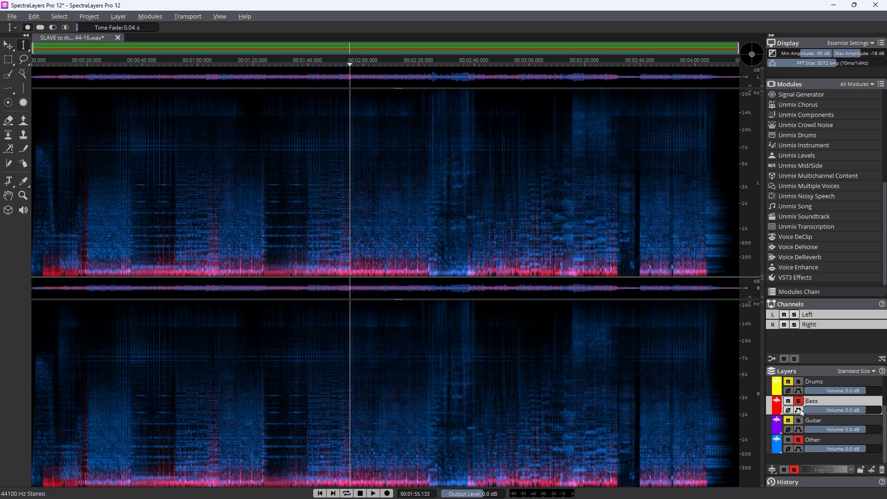
pyautogui.rightClick(827, 405)
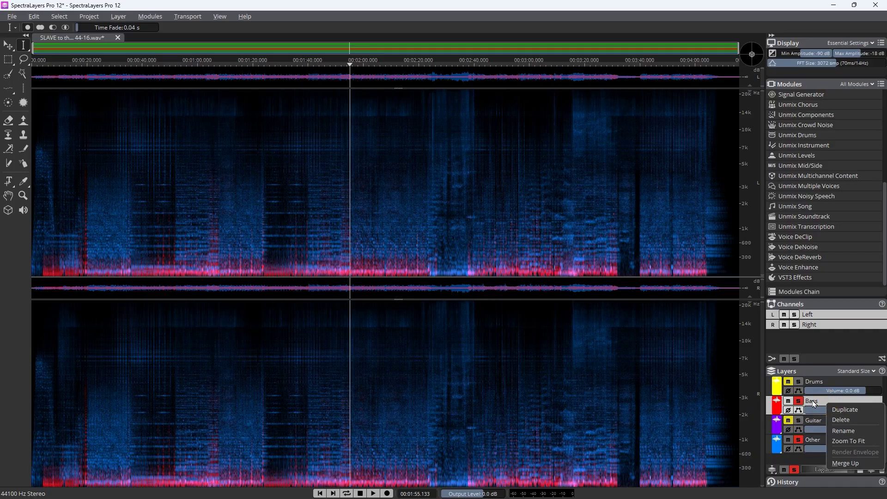
pyautogui.press('Escape')
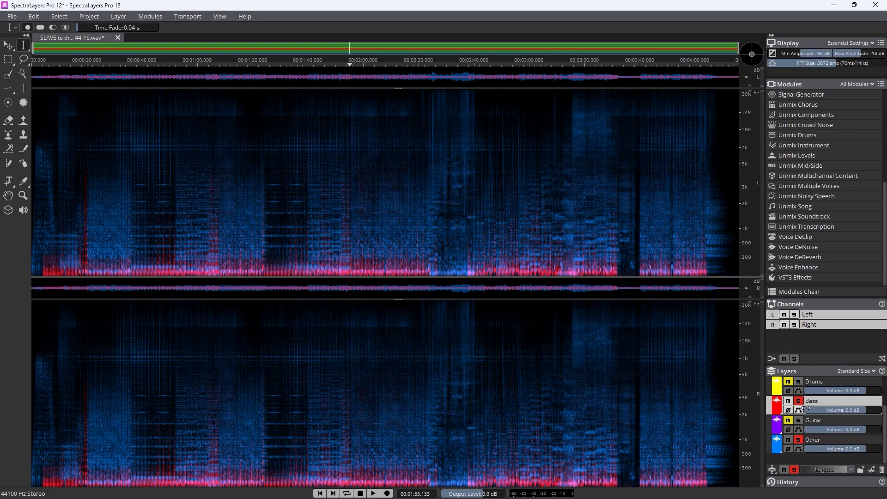
# Toggle the Vocals solo on and off, then clear all stem solos
pyautogui.scroll(2, 803, 421)
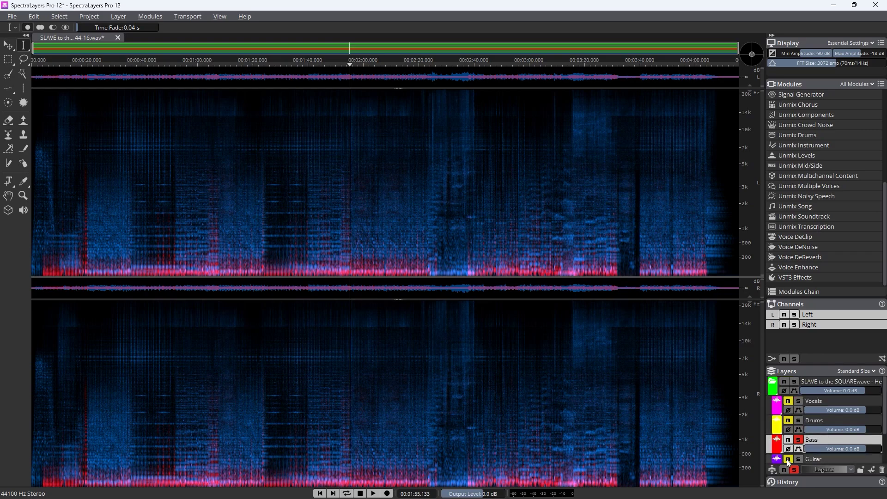
pyautogui.click(799, 401)
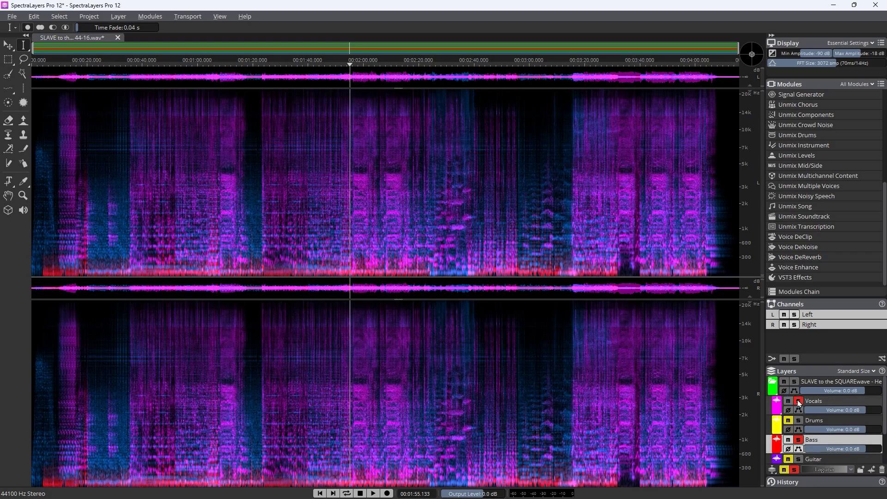
pyautogui.click(798, 401)
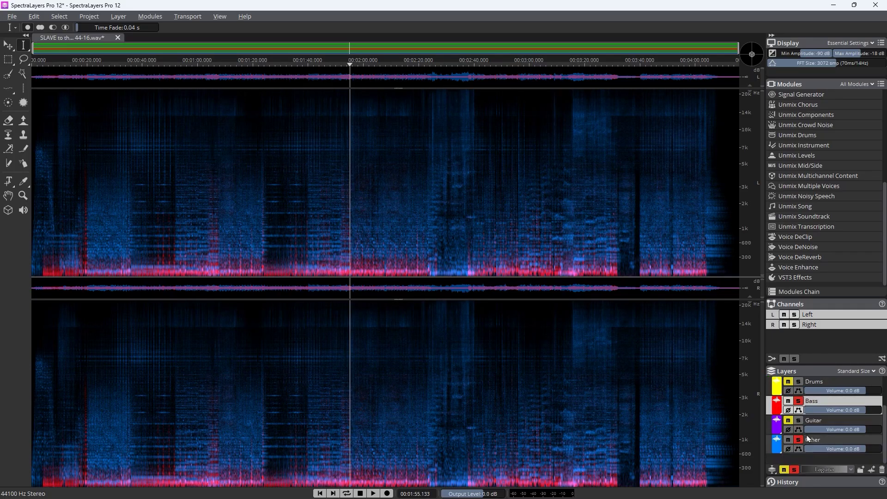
pyautogui.scroll(-2, 788, 421)
pyautogui.click(794, 470)
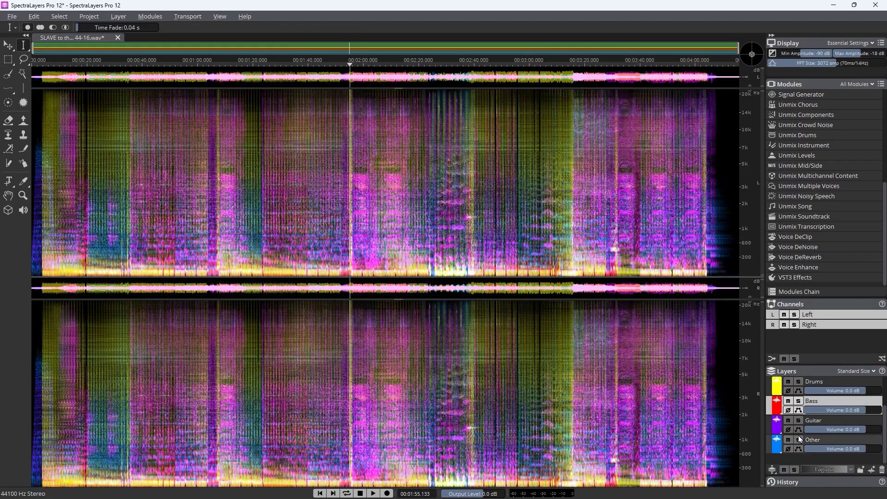
# Play the full mix from about 1:24
pyautogui.scroll(2, 804, 408)
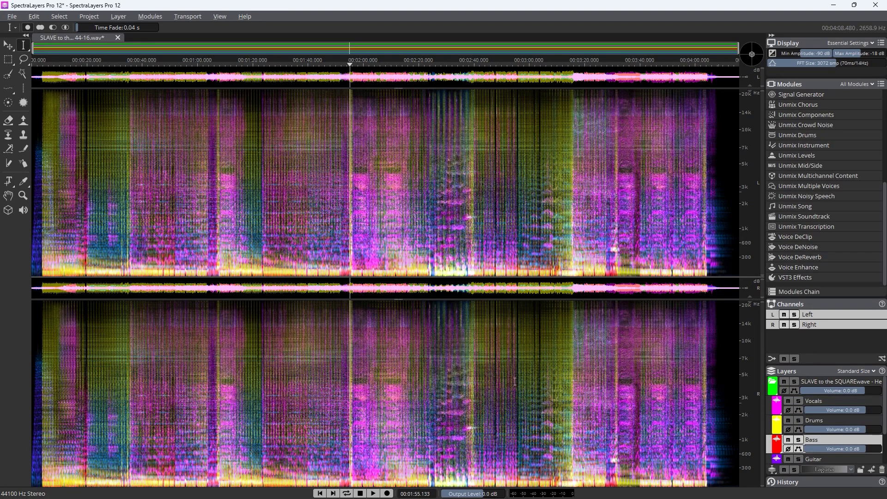
pyautogui.click(264, 383)
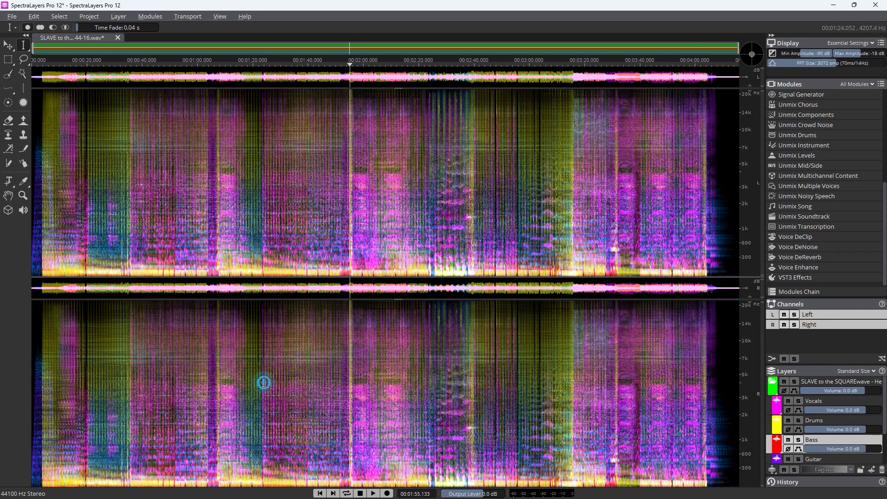
pyautogui.press('space')
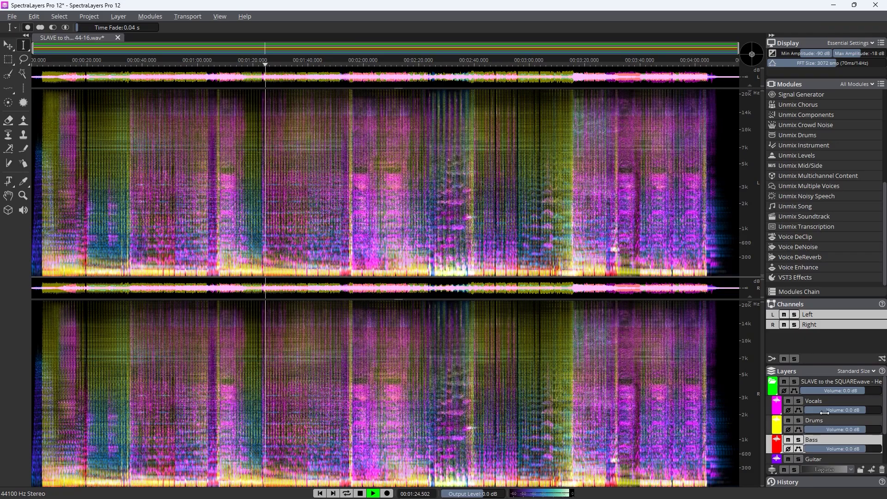
# Mute the Vocals stem, briefly unmute to compare, and re-mute for the instrumental
pyautogui.click(788, 401)
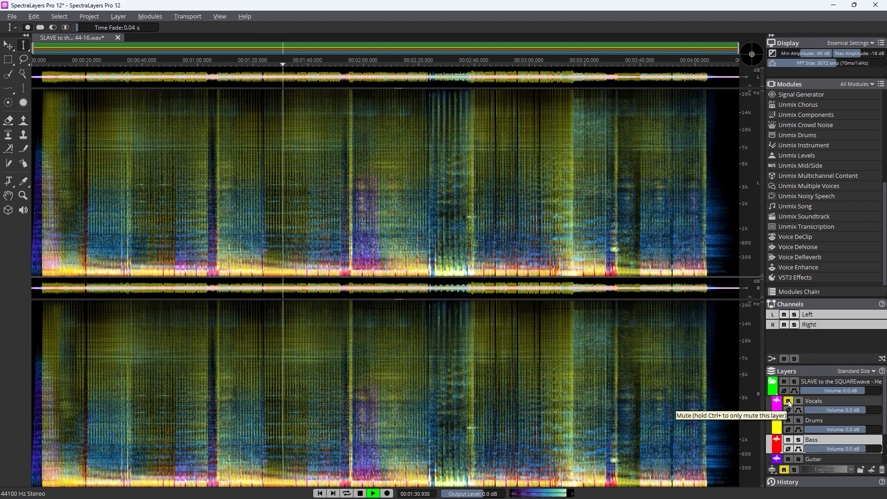
pyautogui.click(788, 401)
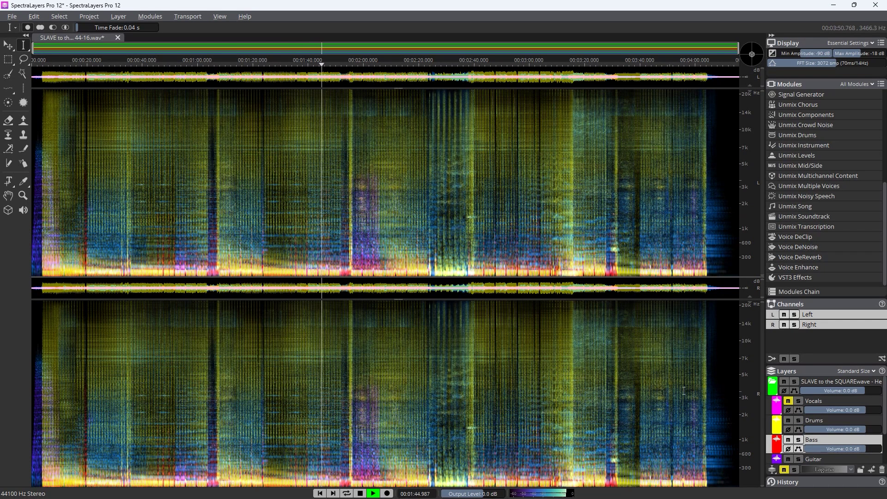
pyautogui.click(788, 401)
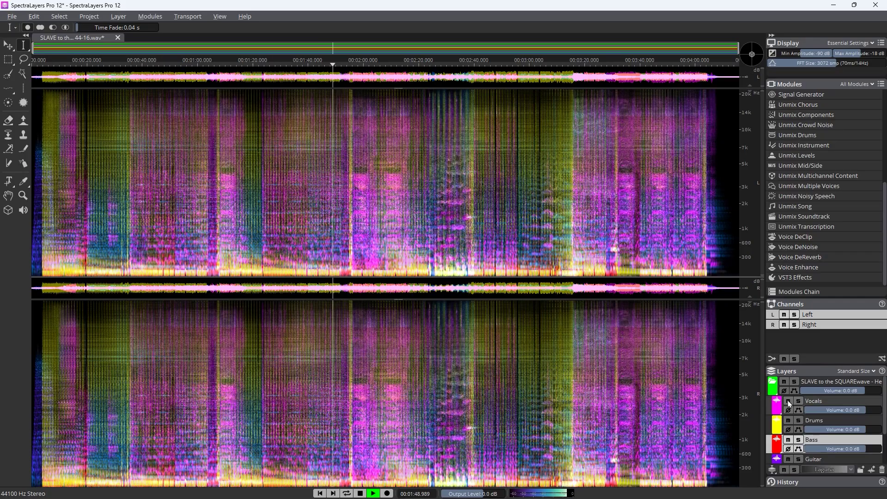
pyautogui.click(788, 400)
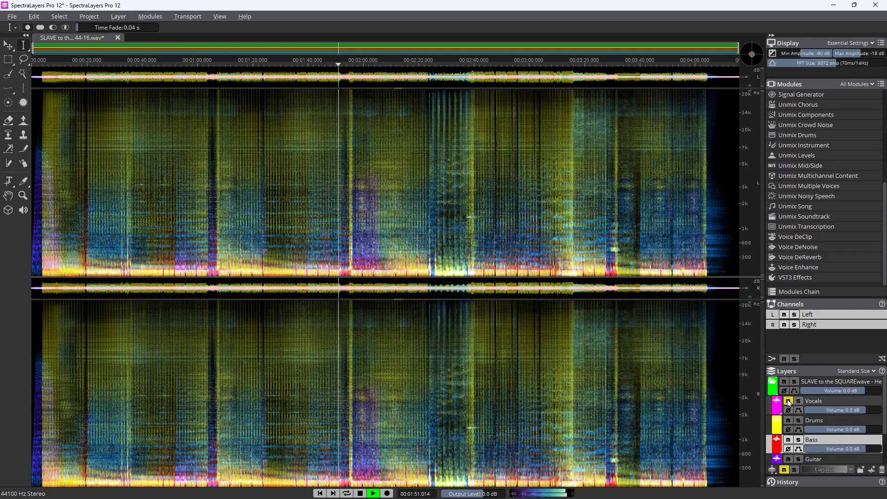